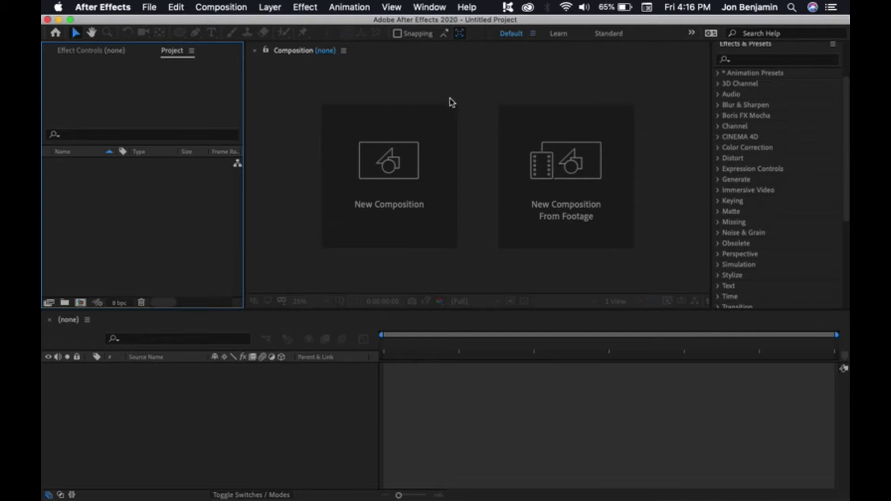
# Create a new 1920×1080, 29.97 fps composition named 'Main Comp'.
pyautogui.click(425, 148)
pyautogui.write('M')
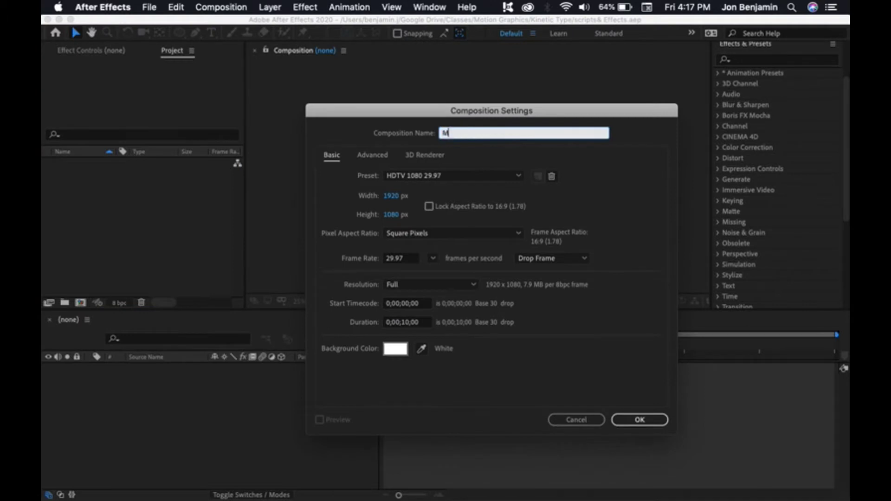
pyautogui.write('ain Comp')
pyautogui.press('Return')
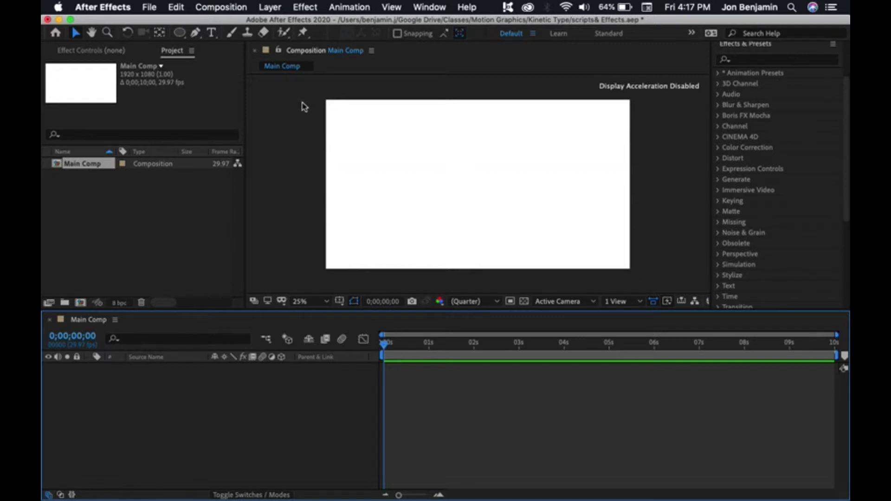
pyautogui.click(195, 33)
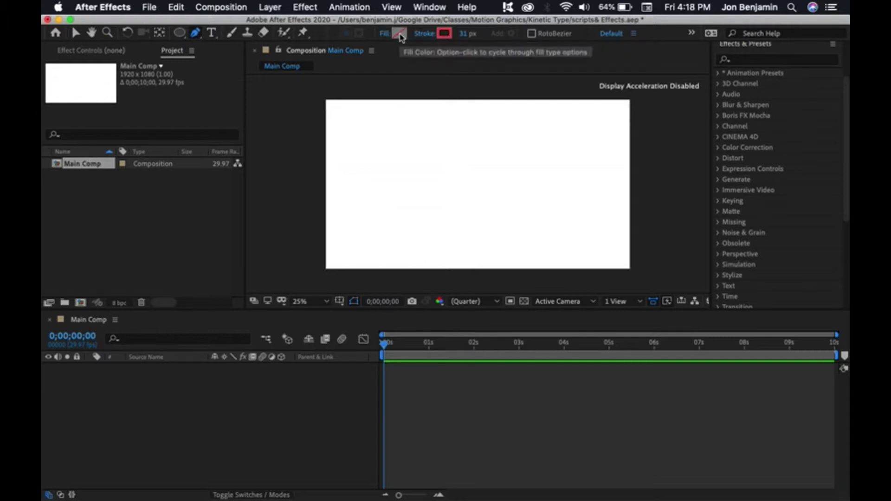
# Set the shape stroke to Solid Color with a 25 px width, leaving the fill unchanged.
pyautogui.click(397, 35)
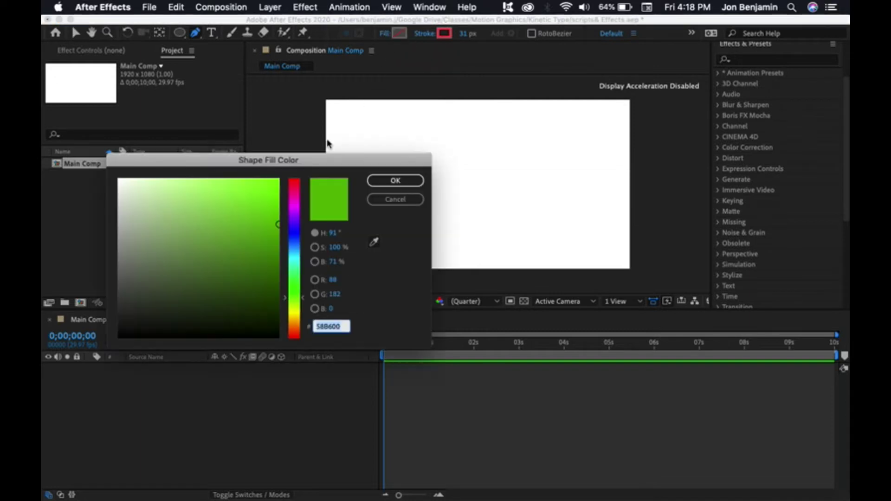
pyautogui.click(377, 198)
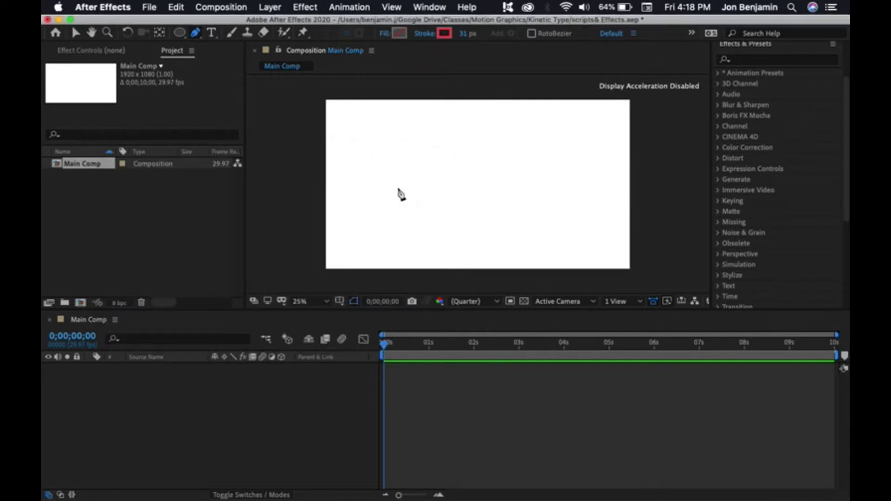
pyautogui.click(385, 34)
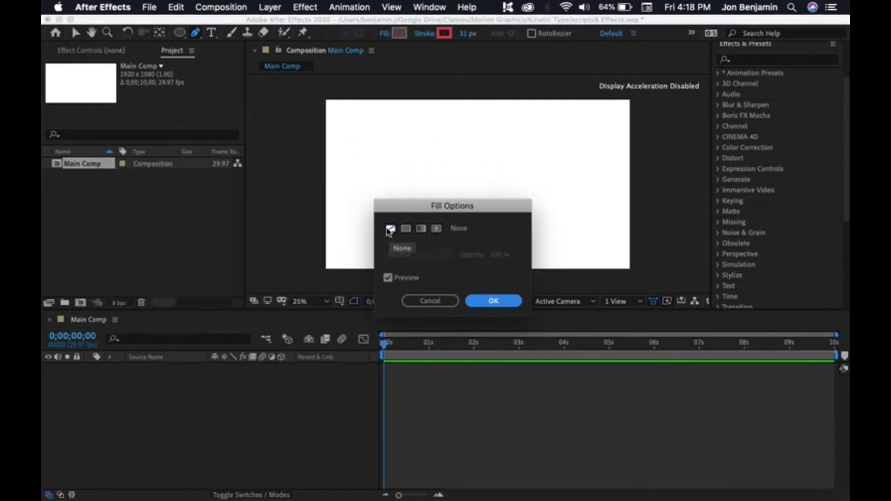
pyautogui.click(444, 302)
pyautogui.click(424, 34)
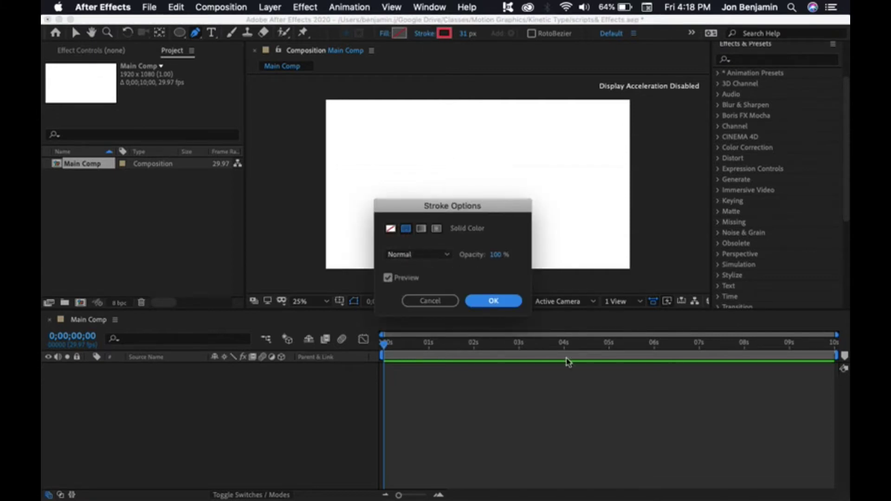
pyautogui.click(491, 301)
pyautogui.click(465, 34)
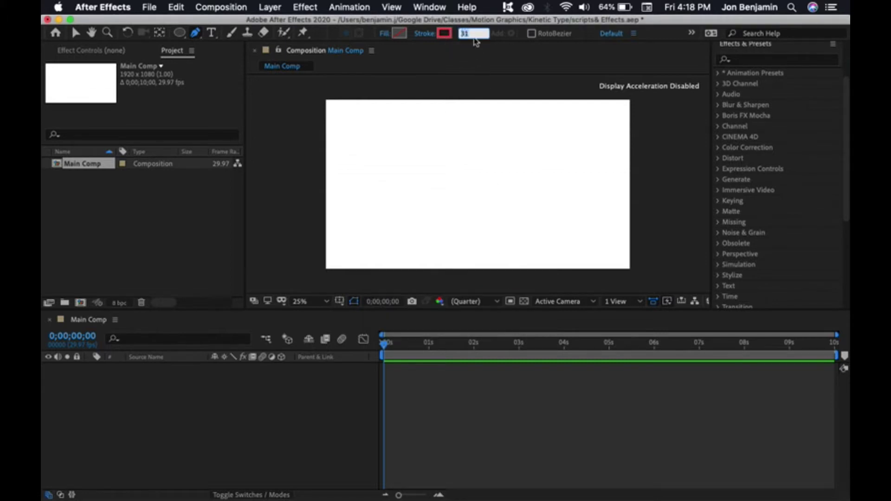
pyautogui.write('25')
pyautogui.press('Return')
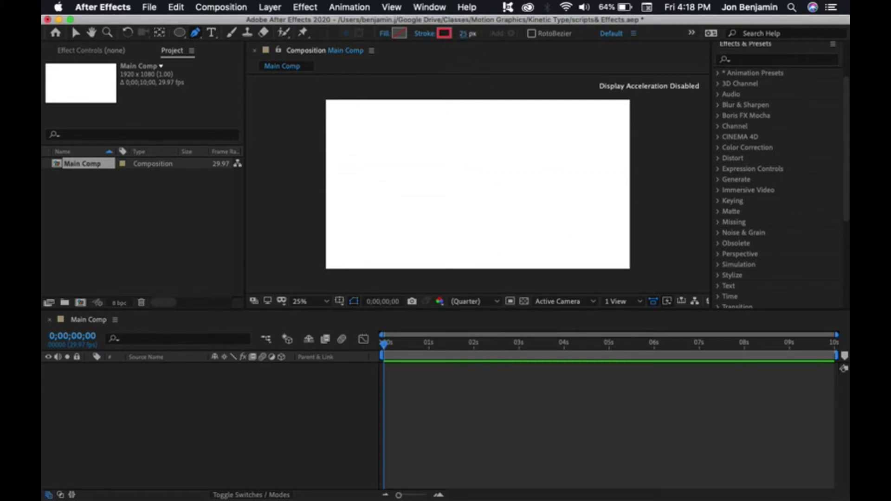
# Set the stroke colour to blue (4772EB).
pyautogui.click(445, 33)
pyautogui.click(297, 239)
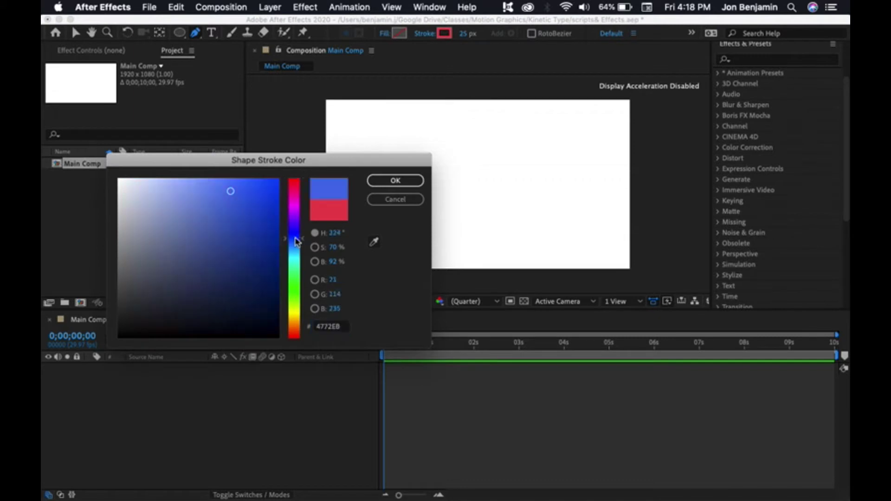
pyautogui.moveTo(250, 207); pyautogui.dragTo(258, 215)
pyautogui.click(399, 182)
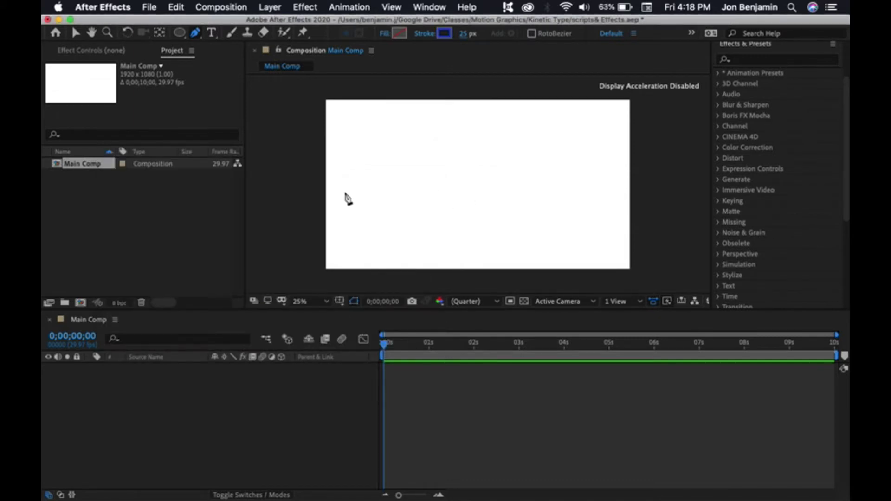
# Draw a first five-point path attempt, then undo it completely.
pyautogui.click(361, 157)
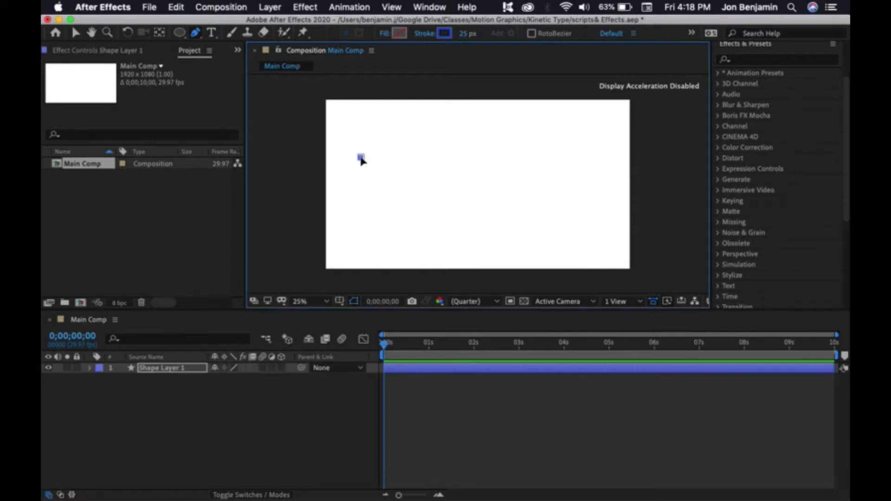
pyautogui.click(440, 155)
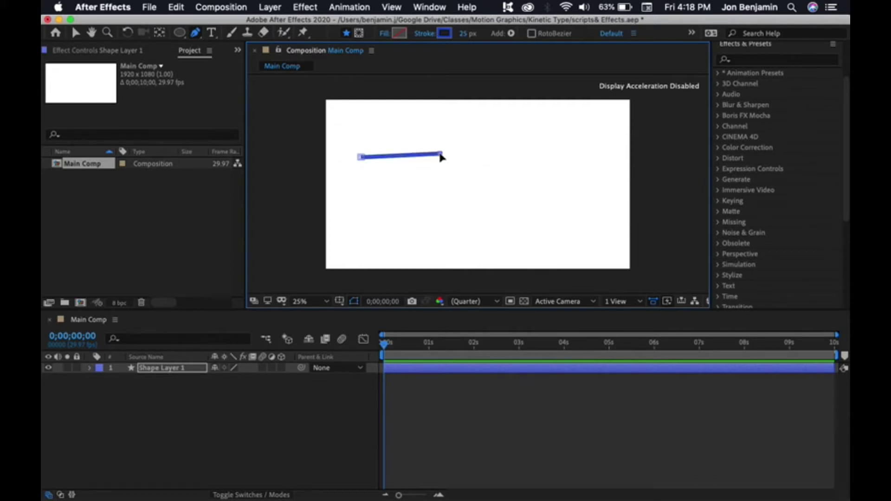
pyautogui.click(472, 213)
pyautogui.click(534, 173)
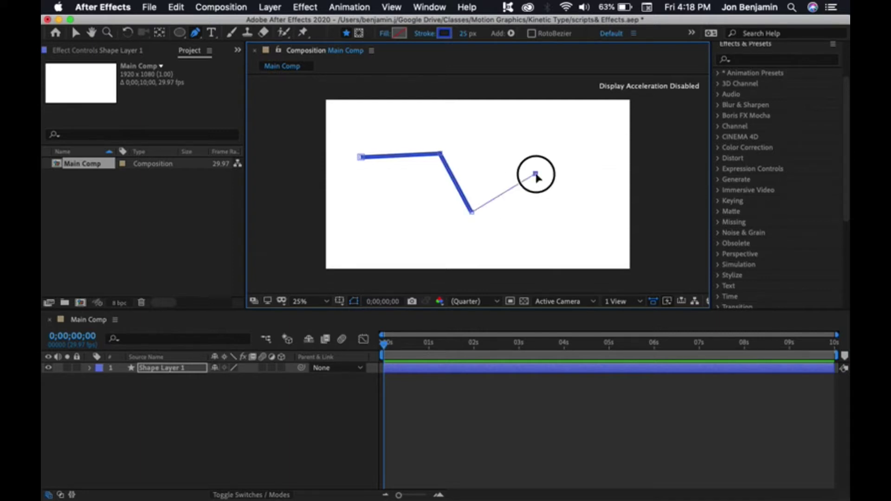
pyautogui.moveTo(536, 170); pyautogui.dragTo(544, 134)
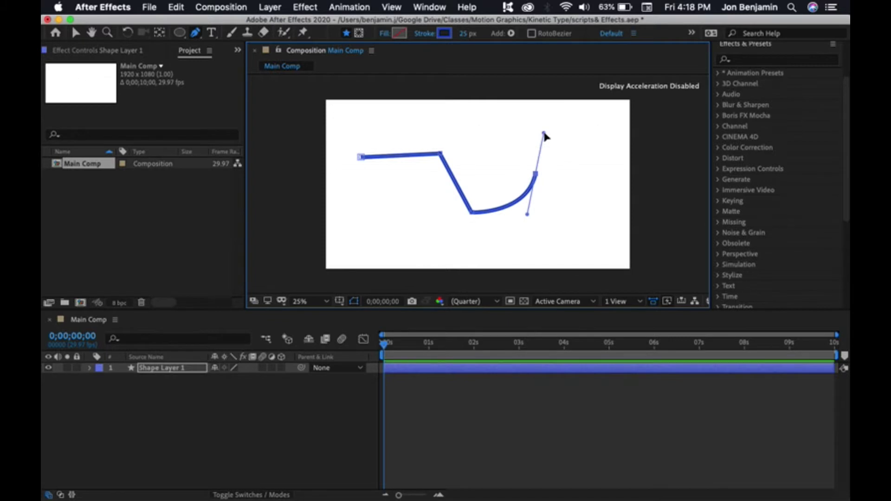
pyautogui.moveTo(603, 157); pyautogui.dragTo(605, 184)
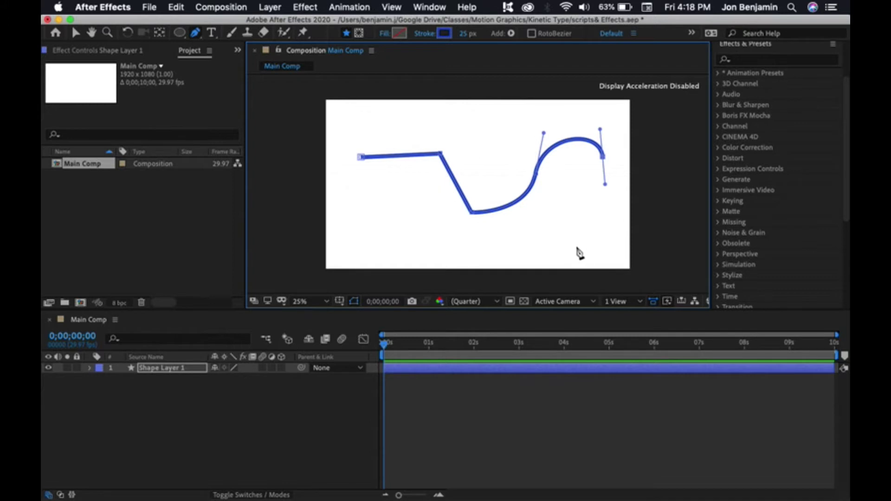
pyautogui.press('super+z')
pyautogui.press('super+z')
pyautogui.press('super+z')
pyautogui.press('super+z')
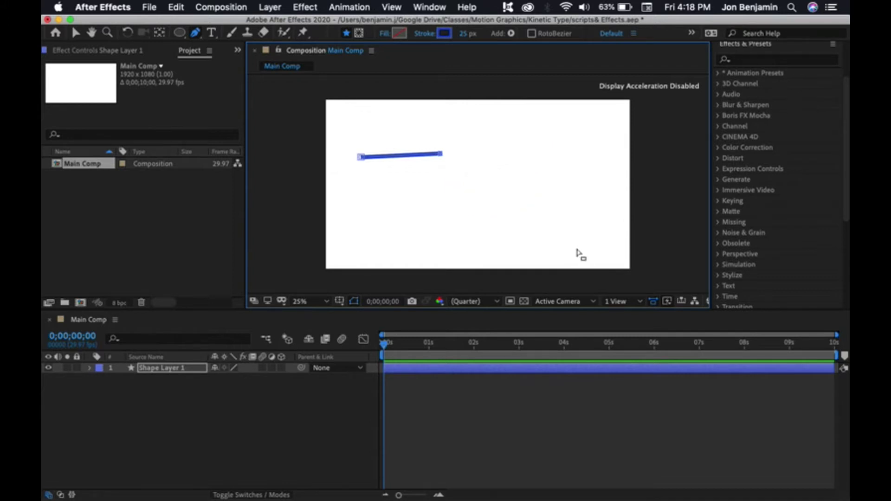
pyautogui.press('super+z')
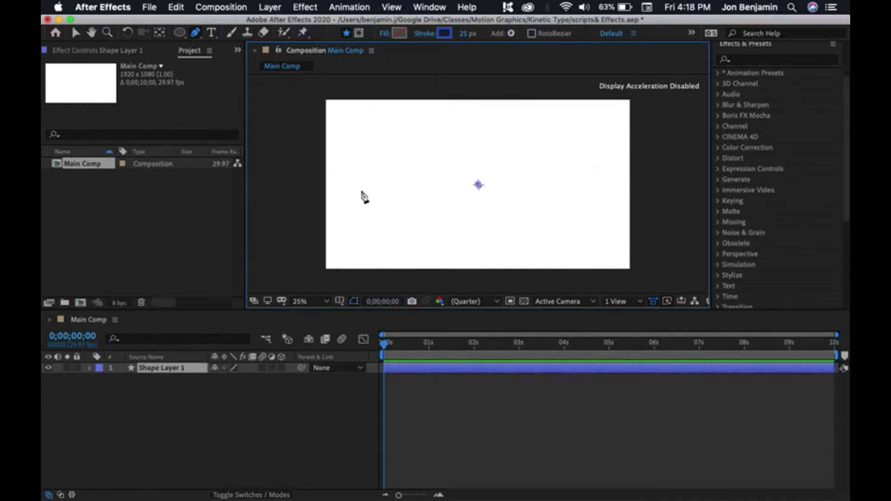
# Redraw the path as a smooth S-curve with curved Bezier points across the frame.
pyautogui.click(358, 189)
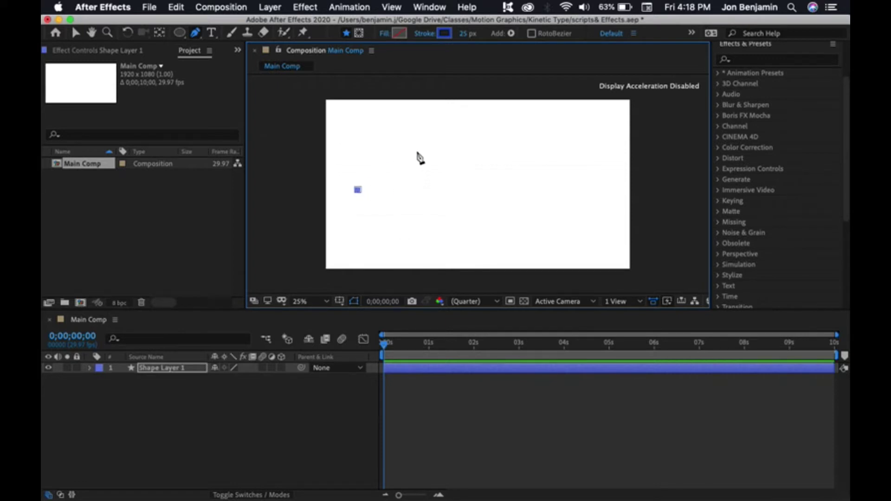
pyautogui.moveTo(417, 150); pyautogui.dragTo(463, 151)
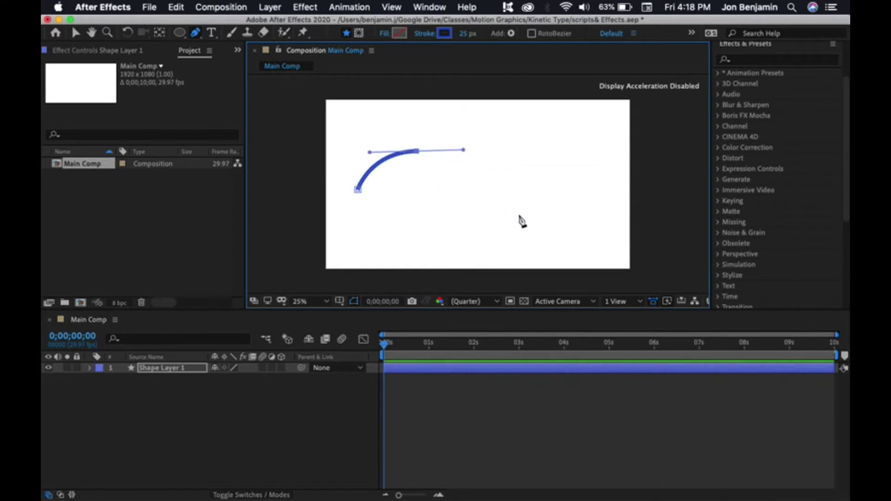
pyautogui.moveTo(533, 217); pyautogui.dragTo(588, 217)
pyautogui.click(593, 151)
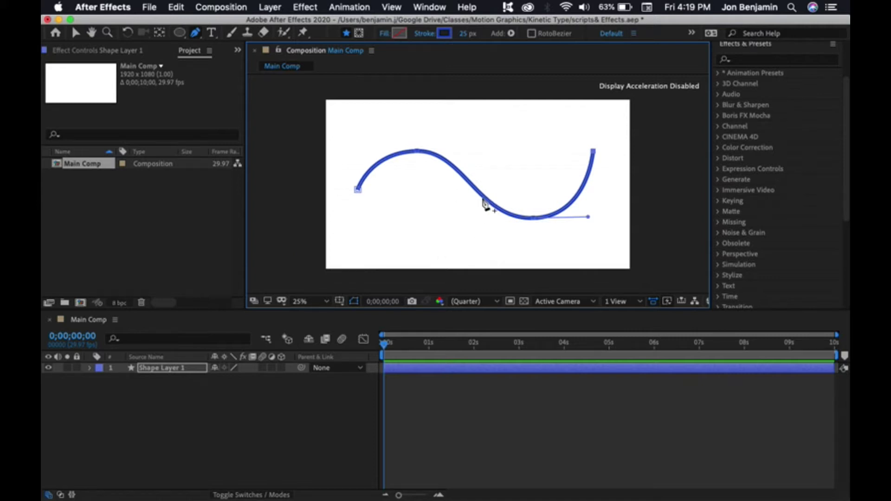
# Add Trim Paths to the S-curve shape layer and reveal its properties.
pyautogui.click(90, 368)
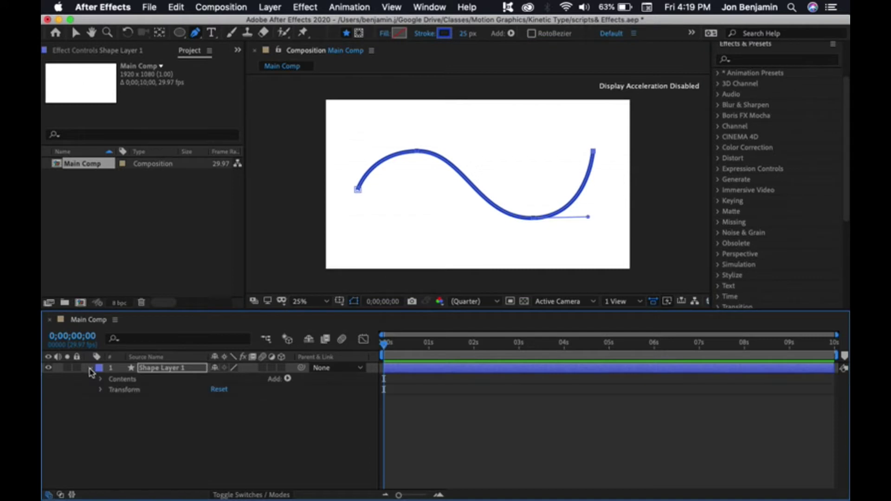
pyautogui.click(288, 379)
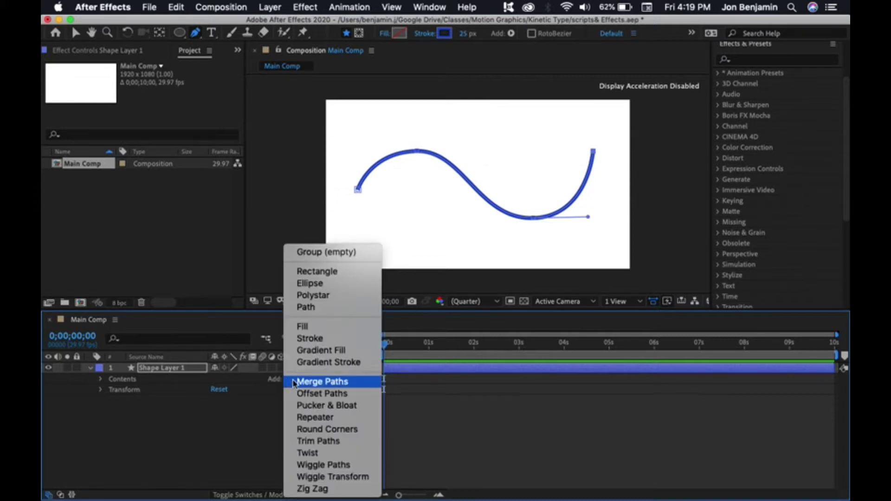
pyautogui.click(305, 442)
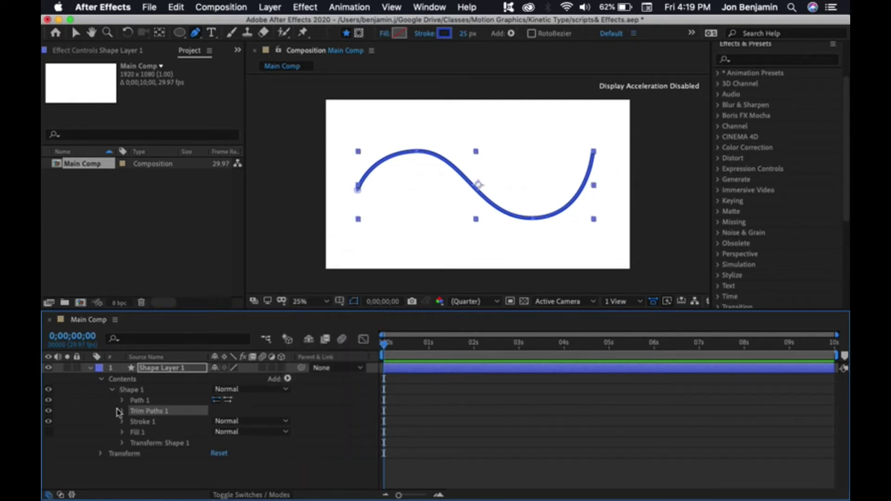
pyautogui.click(123, 412)
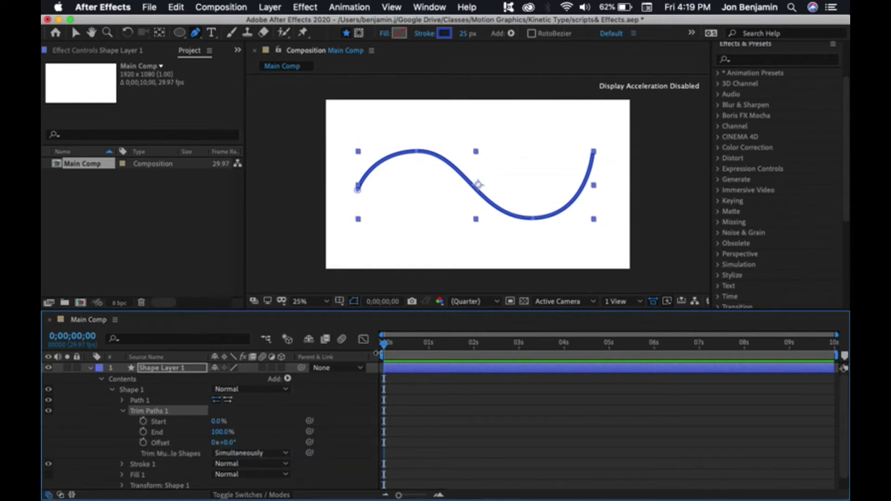
# Keyframe the trim End from 0% at 0 s to 100% at 1 s and preview it.
pyautogui.click(143, 433)
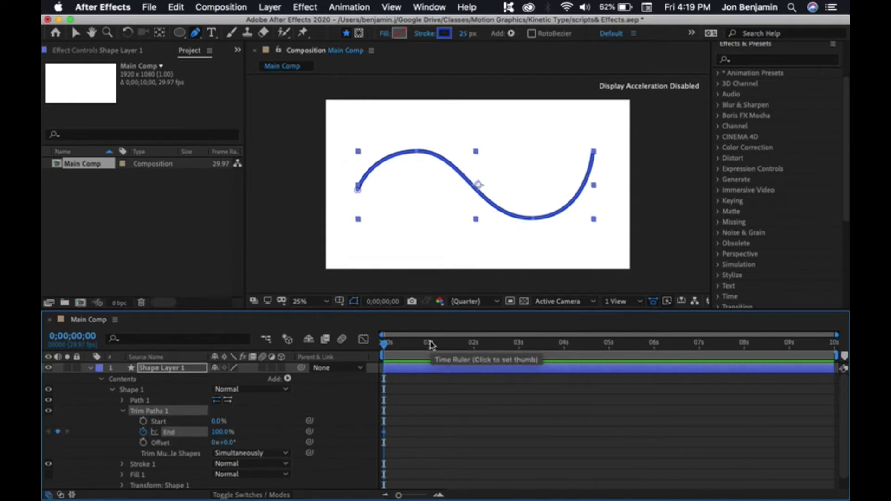
pyautogui.press('space')
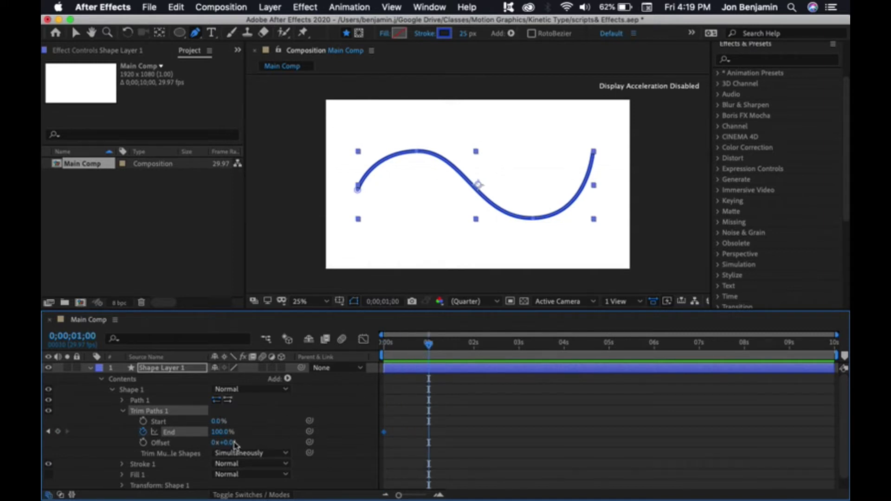
pyautogui.click(58, 432)
pyautogui.click(48, 431)
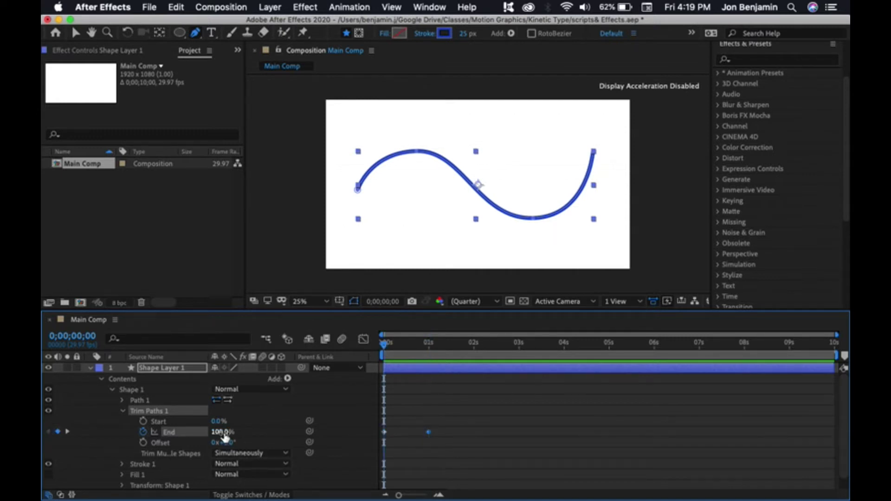
pyautogui.moveTo(225, 436); pyautogui.dragTo(143, 436)
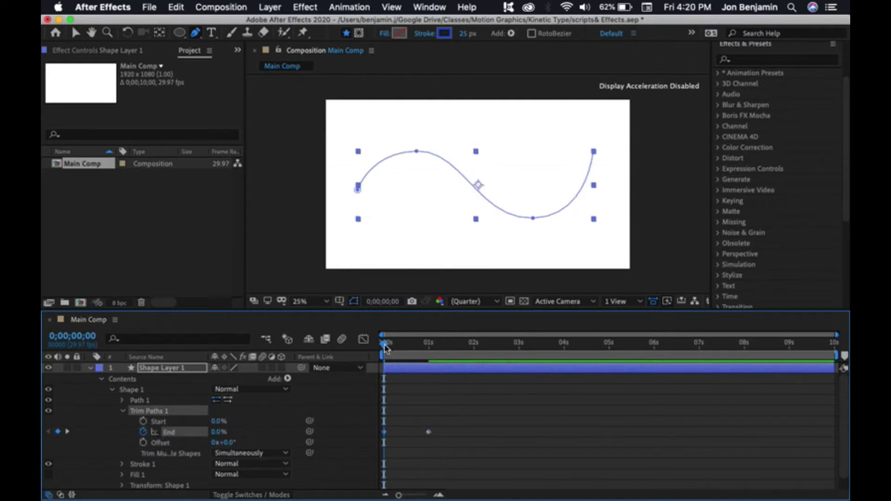
pyautogui.moveTo(385, 347)
pyautogui.mouseDown()
pyautogui.moveTo(437, 357)
pyautogui.moveTo(378, 357)
pyautogui.mouseUp()
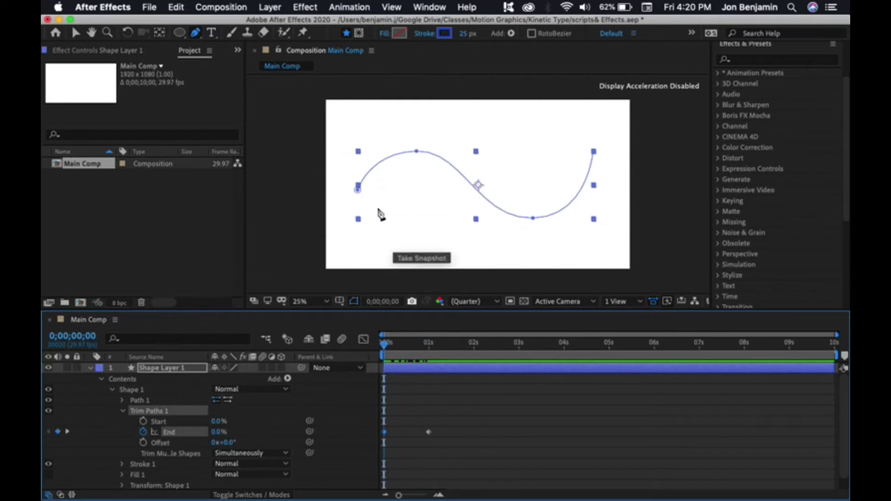
pyautogui.click(387, 348)
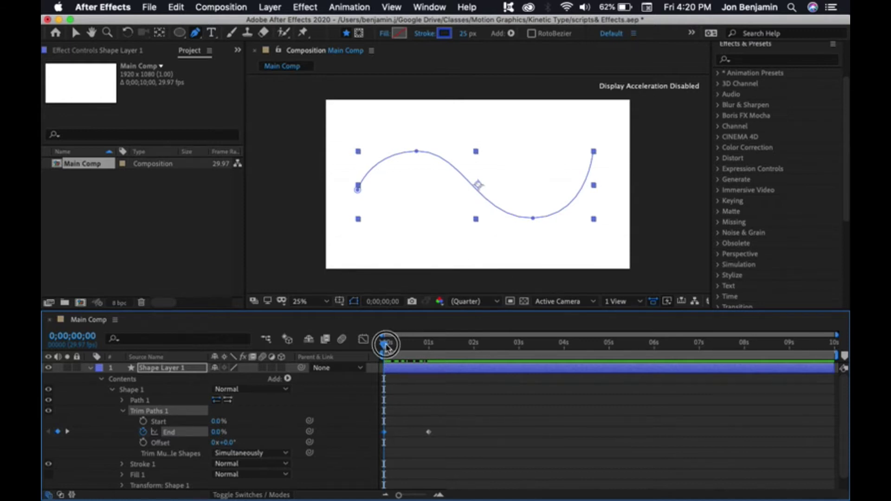
pyautogui.moveTo(387, 347)
pyautogui.mouseDown()
pyautogui.moveTo(437, 346)
pyautogui.moveTo(392, 346)
pyautogui.moveTo(378, 357)
pyautogui.mouseUp()
# Keyframe the trim Start from 0% to 100% at the 1-second mark.
pyautogui.click(144, 422)
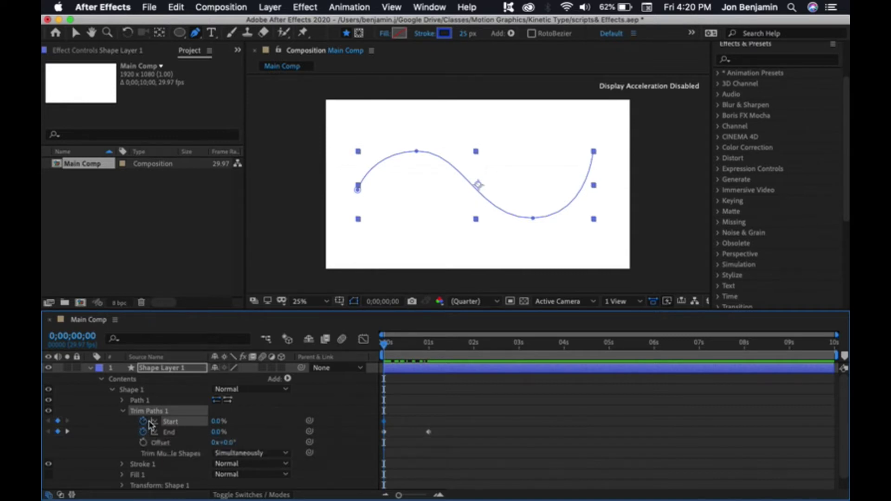
pyautogui.click(67, 432)
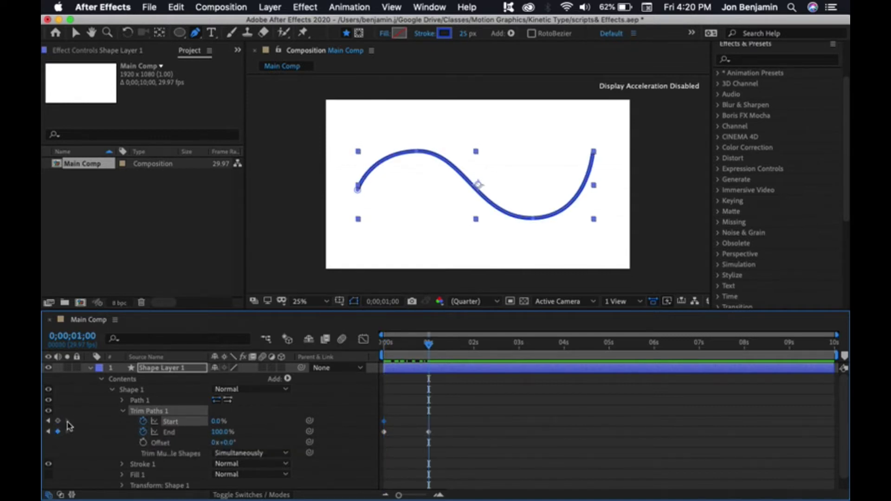
pyautogui.click(57, 421)
pyautogui.moveTo(215, 424); pyautogui.dragTo(291, 424)
pyautogui.moveTo(432, 351)
pyautogui.mouseDown()
pyautogui.moveTo(378, 356)
pyautogui.moveTo(429, 356)
pyautogui.mouseUp()
# Shift both Start keyframes slightly later and preview the trailing erase.
pyautogui.click(447, 421)
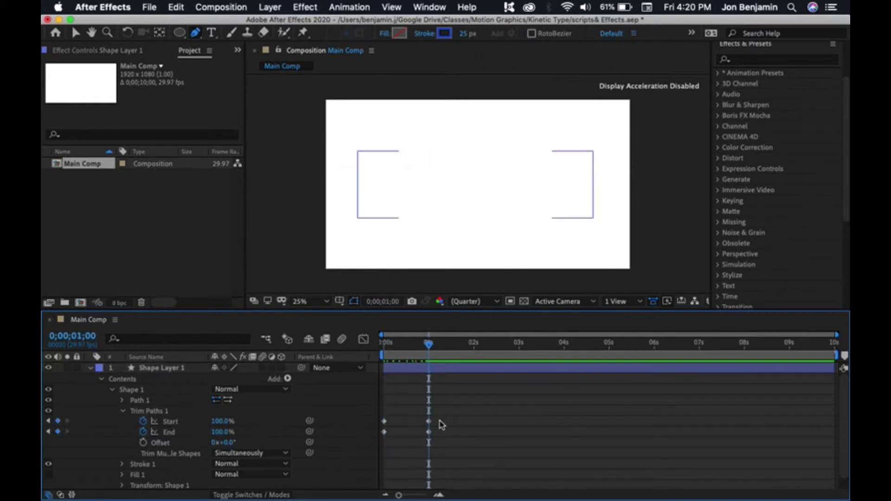
pyautogui.moveTo(451, 423); pyautogui.dragTo(374, 426)
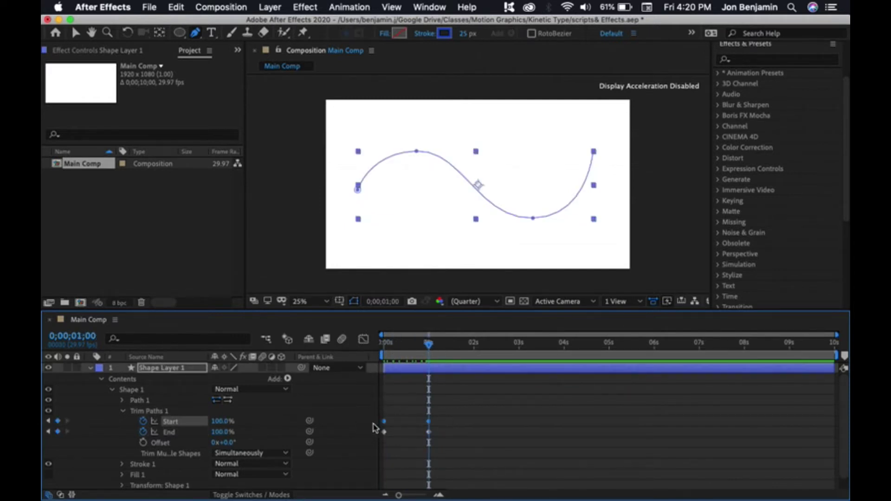
pyautogui.moveTo(430, 424); pyautogui.dragTo(444, 424)
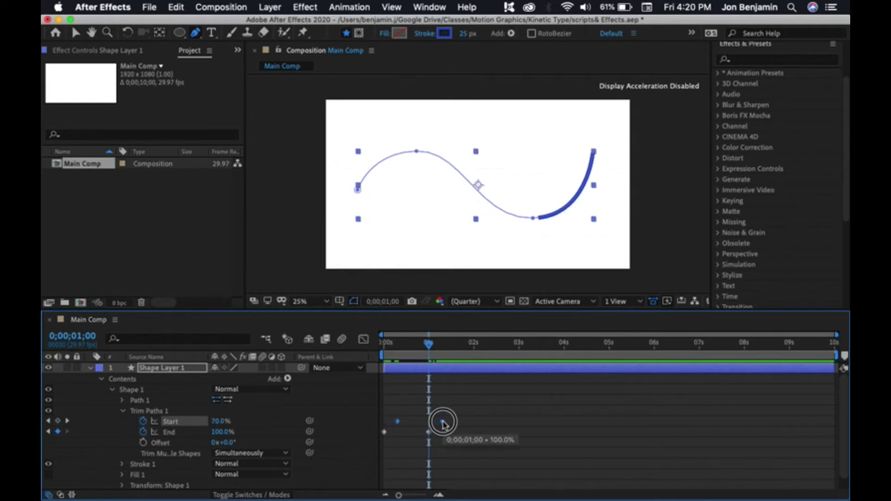
pyautogui.moveTo(398, 351); pyautogui.dragTo(374, 353)
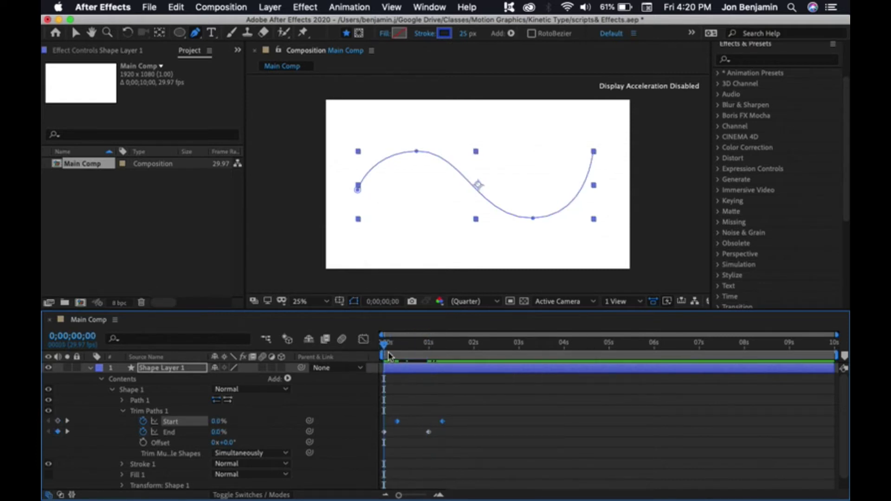
pyautogui.press('space')
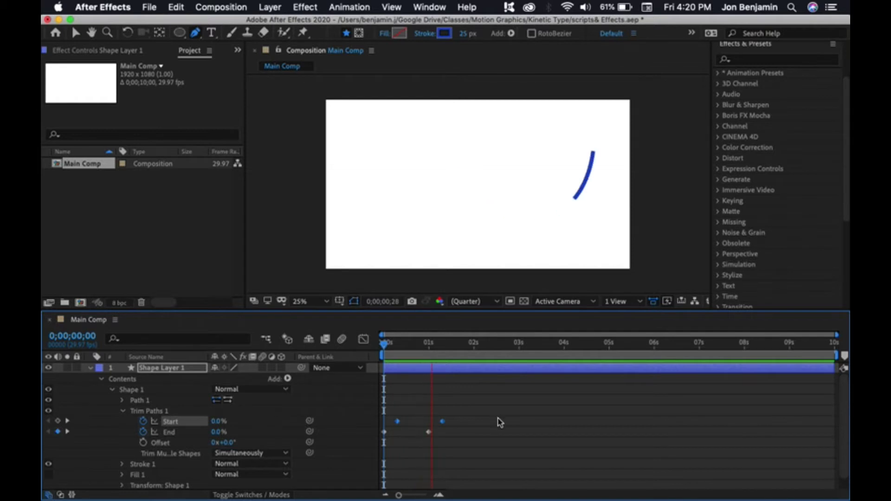
pyautogui.click(459, 356)
pyautogui.click(452, 348)
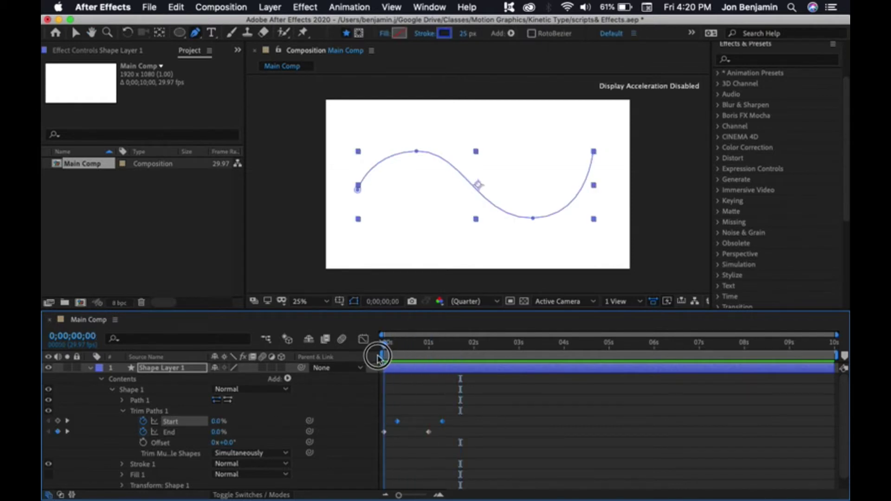
pyautogui.moveTo(378, 357)
pyautogui.mouseDown()
pyautogui.moveTo(451, 355)
pyautogui.moveTo(364, 360)
pyautogui.mouseUp()
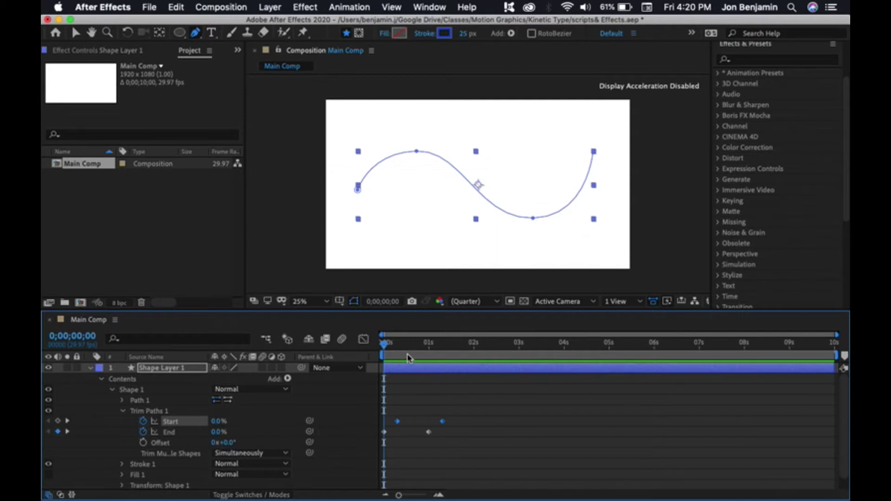
# Apply easy ease (F9) to all four Trim Paths keyframes.
pyautogui.click(458, 408)
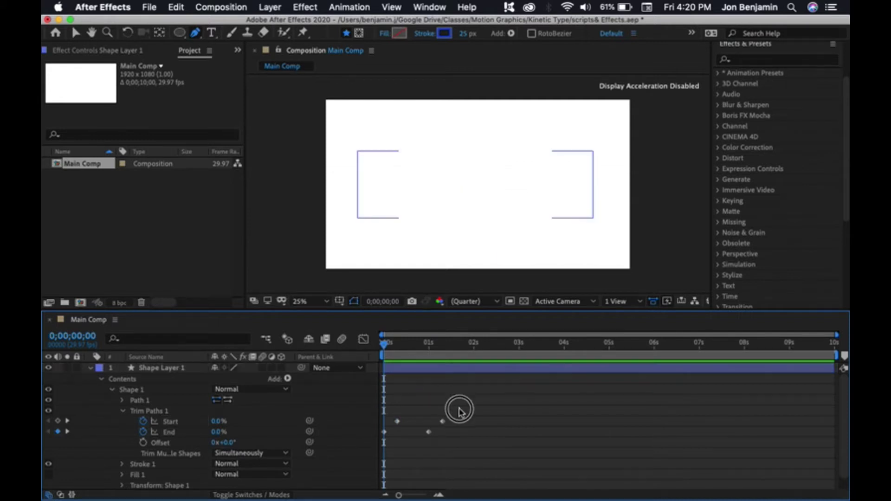
pyautogui.moveTo(474, 411); pyautogui.dragTo(380, 442)
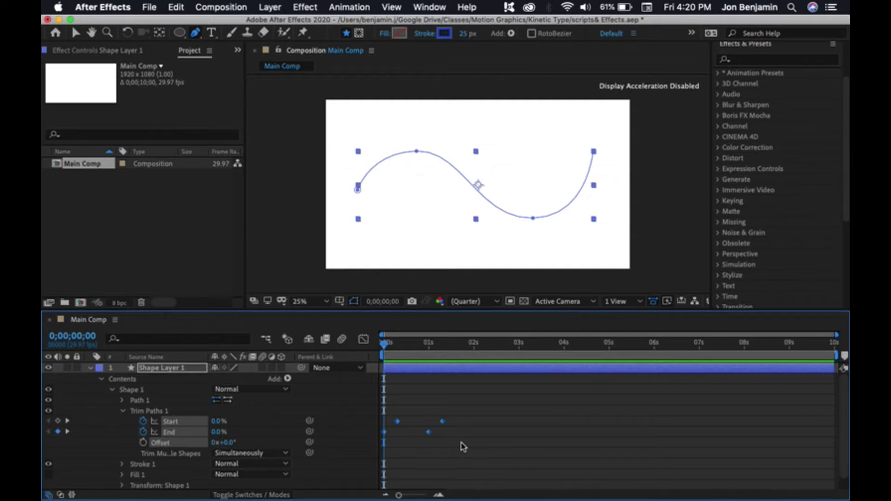
pyautogui.press('F9')
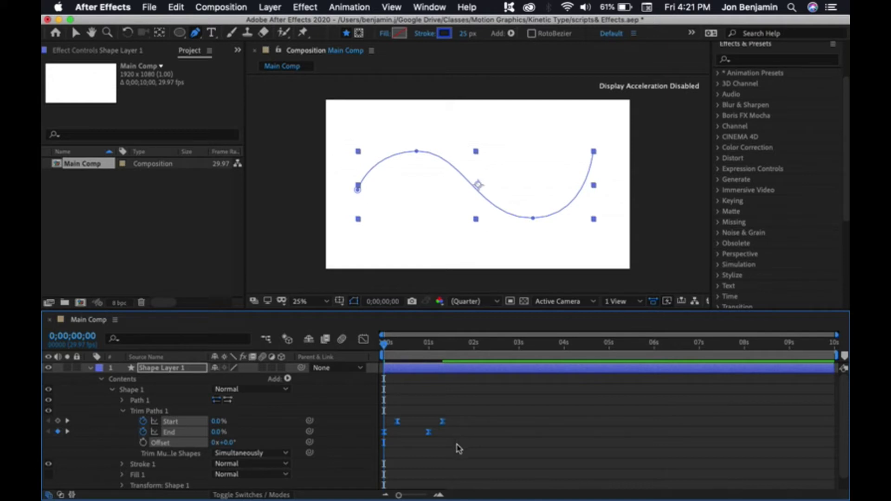
pyautogui.press('space')
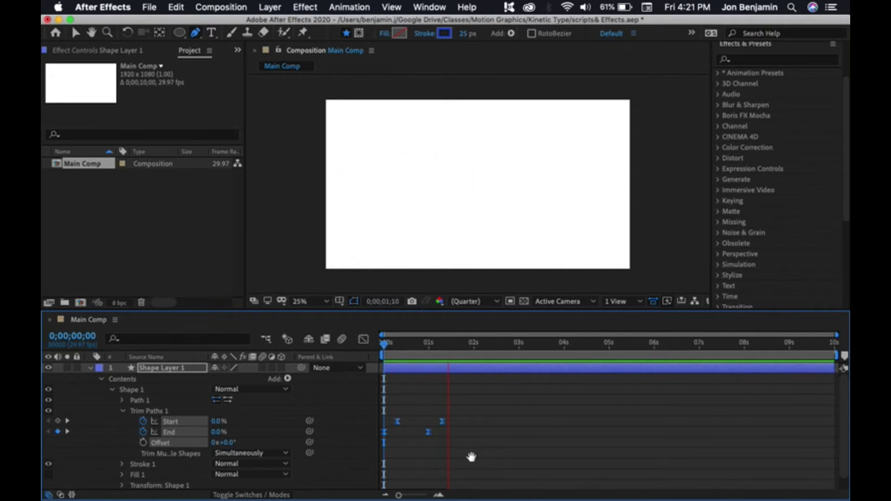
pyautogui.press('space')
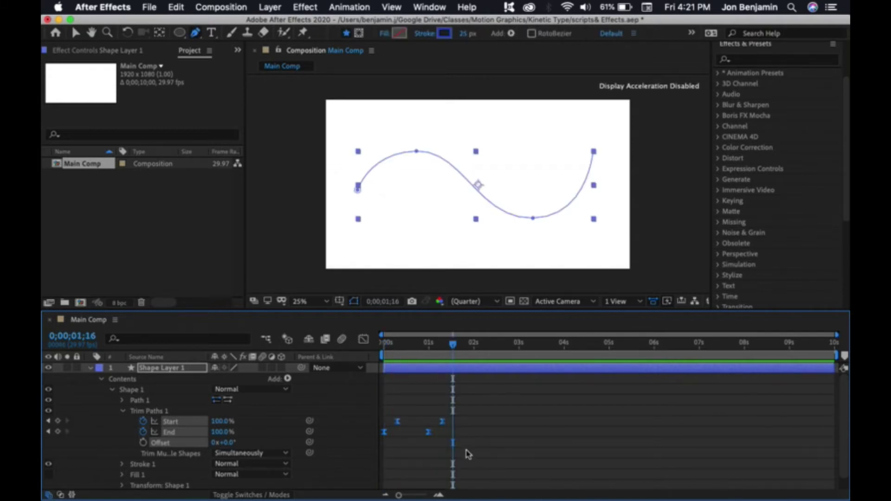
# Enable motion blur on the shape layer and the composition, then preview.
pyautogui.click(101, 380)
pyautogui.click(262, 368)
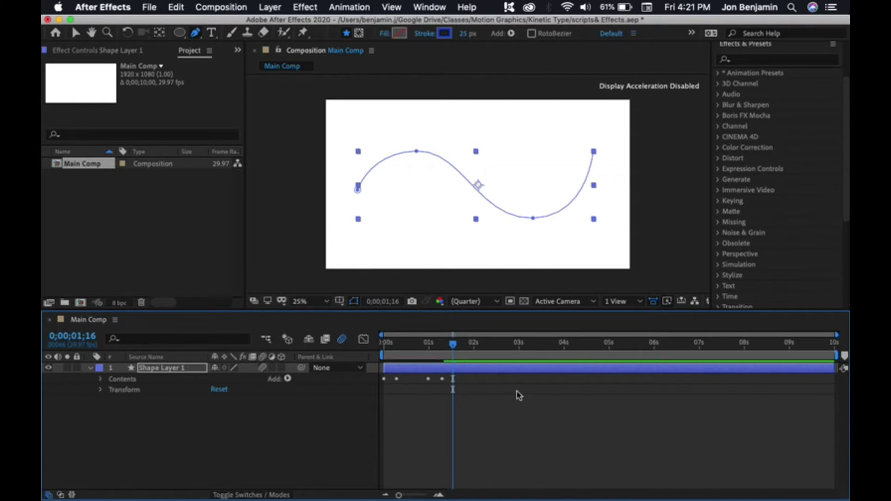
pyautogui.click(449, 346)
pyautogui.press('Home')
pyautogui.press('space')
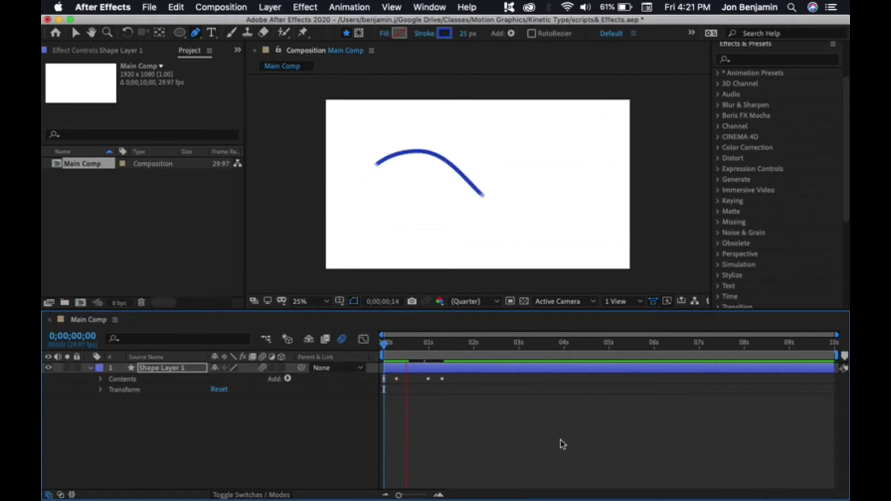
# Pre-compose Shape Layer 1 into a new composition named 'scene1'.
pyautogui.press('space')
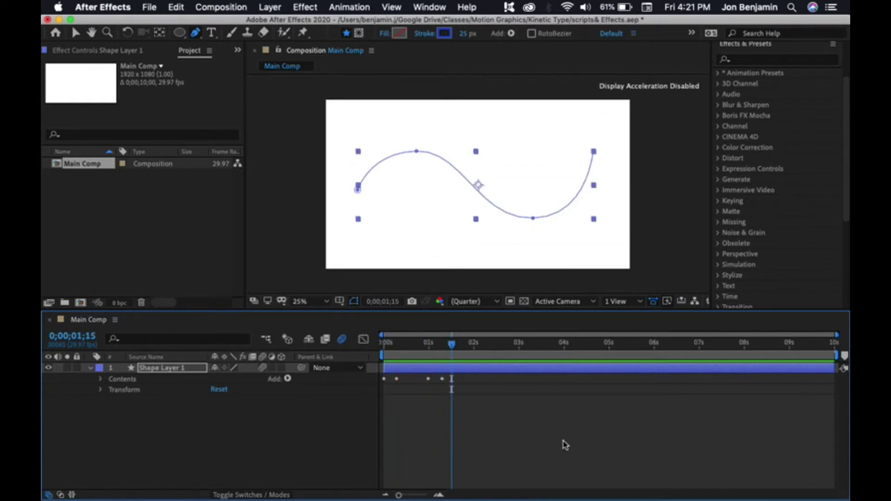
pyautogui.click(91, 370)
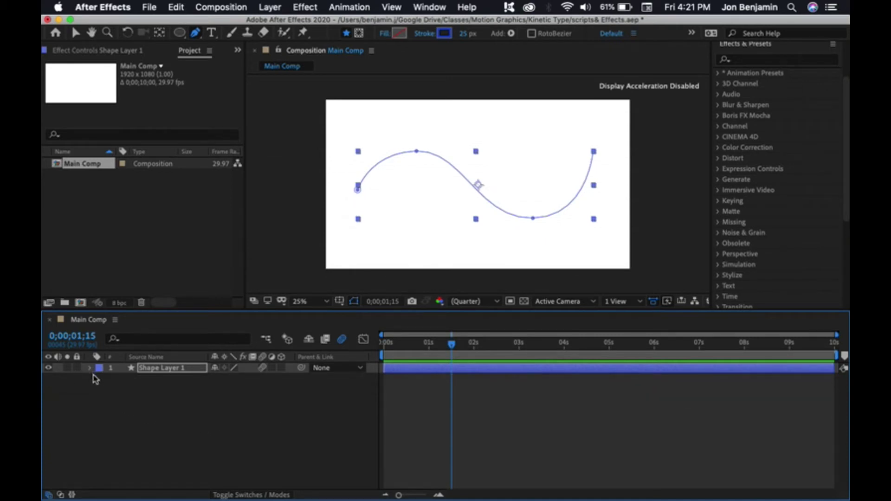
pyautogui.click(90, 368)
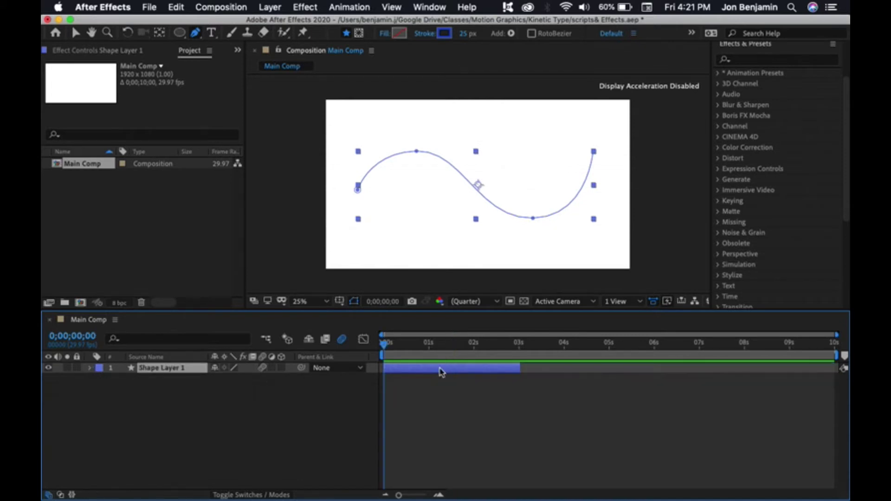
pyautogui.rightClick(441, 372)
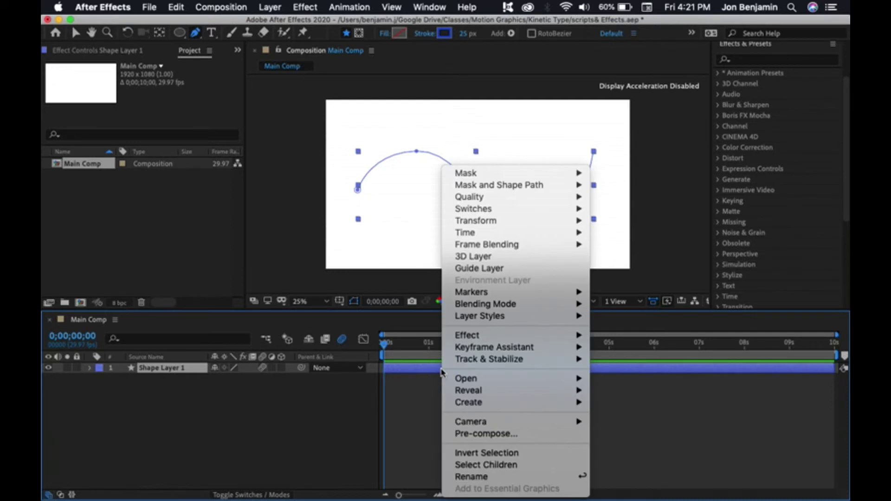
pyautogui.click(566, 435)
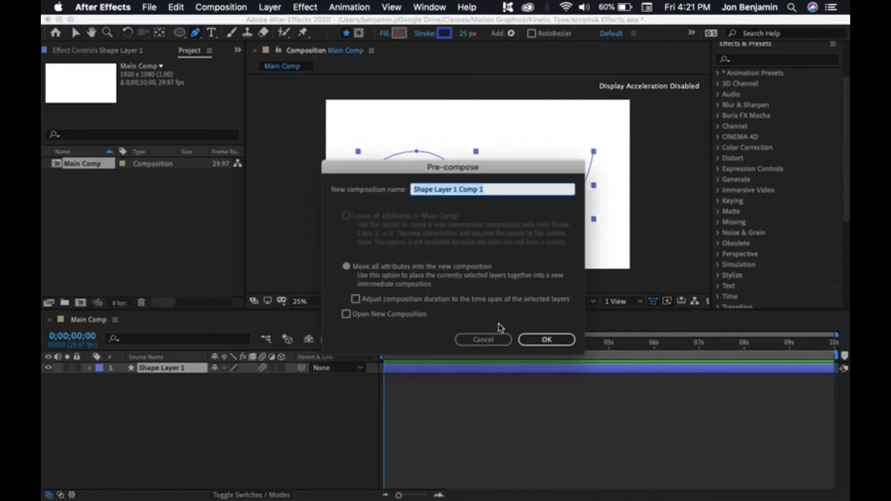
pyautogui.write('scen')
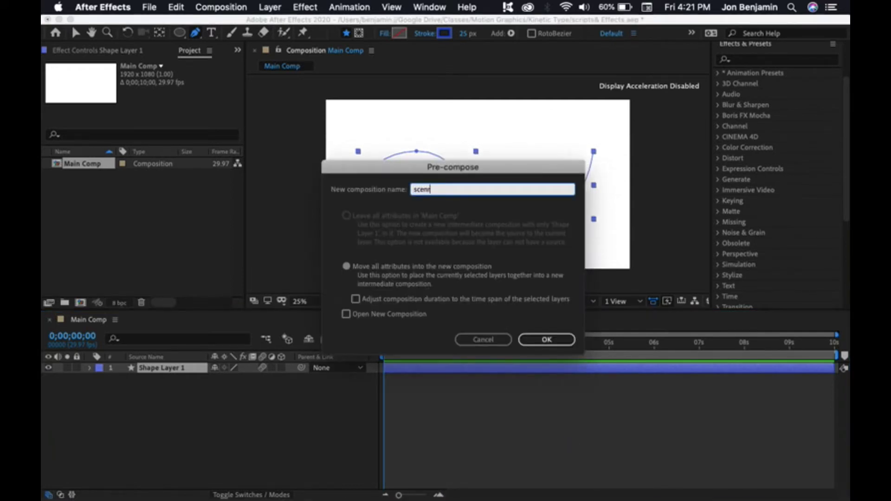
pyautogui.write('e1')
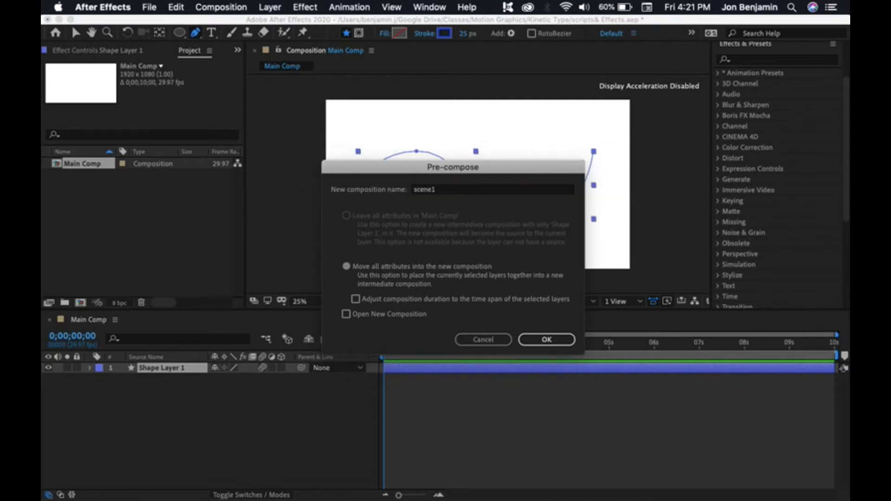
pyautogui.press('Return')
pyautogui.moveTo(381, 347); pyautogui.dragTo(441, 346)
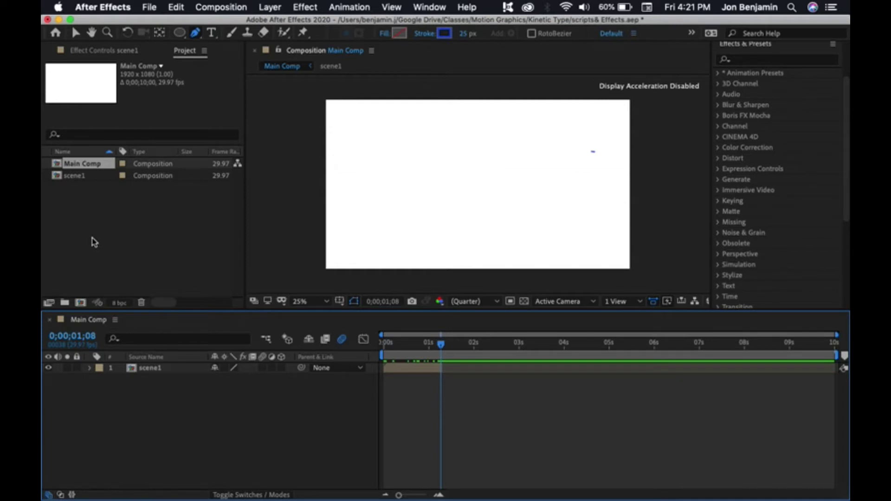
# Create a new composition named 'scene 2'.
pyautogui.click(80, 303)
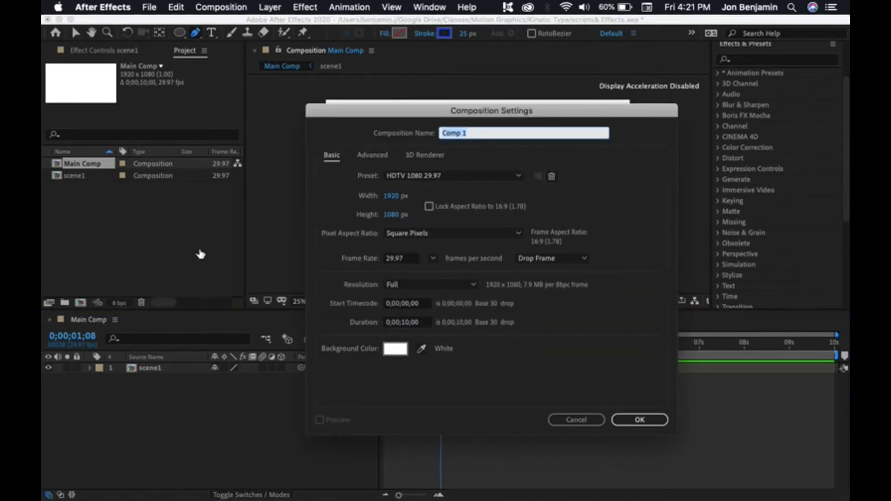
pyautogui.write('scene')
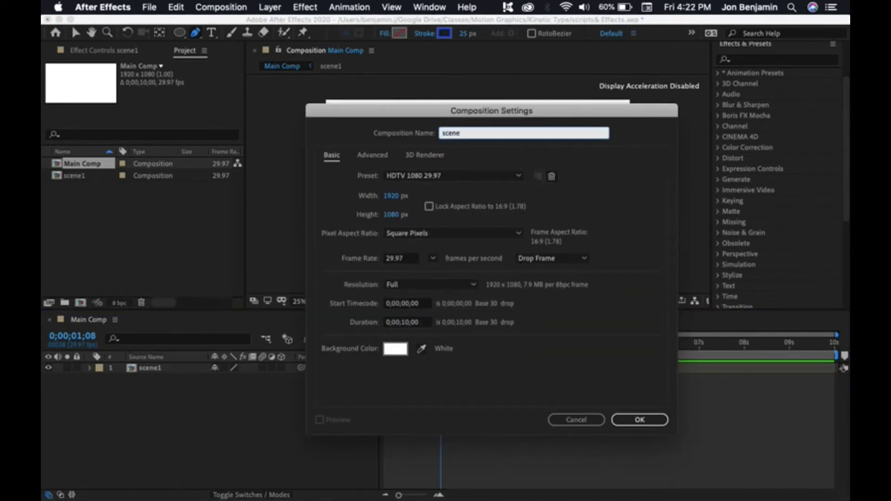
pyautogui.write(' 2')
pyautogui.press('Return')
# Place scene 2 in Main Comp starting around 1 s and open it.
pyautogui.click(78, 165)
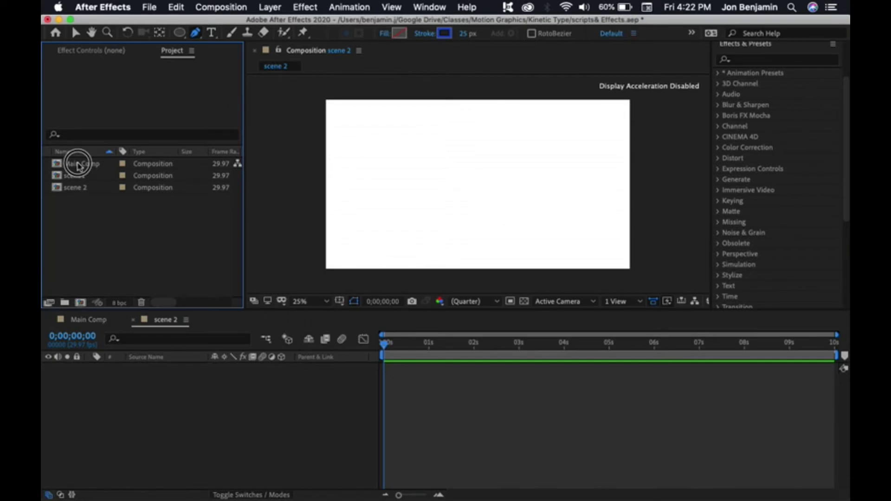
pyautogui.doubleClick(78, 164)
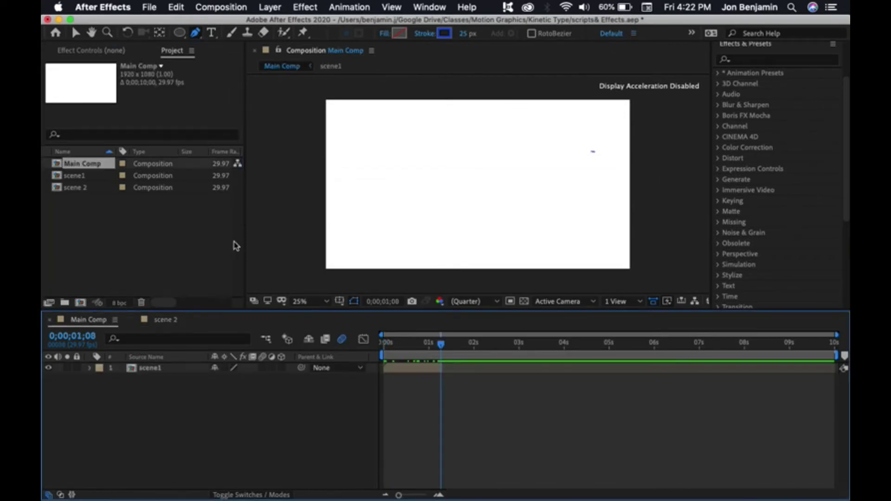
pyautogui.click(61, 189)
pyautogui.moveTo(60, 189); pyautogui.dragTo(426, 395)
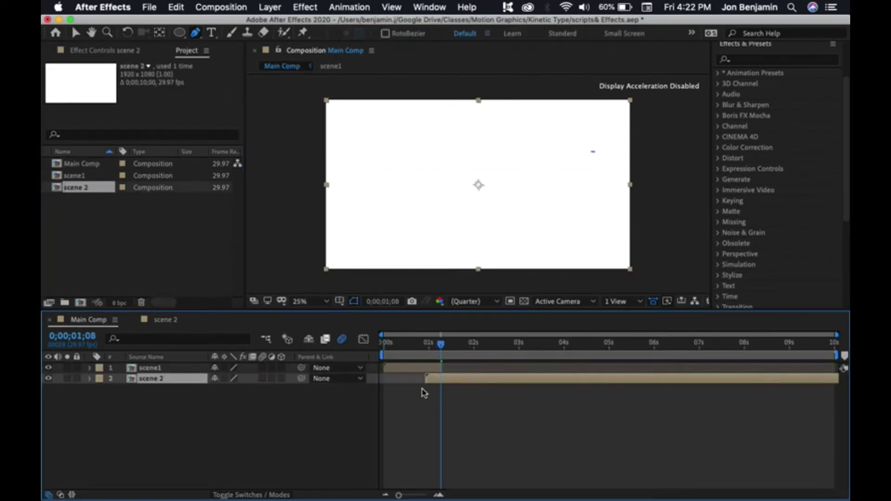
pyautogui.doubleClick(509, 383)
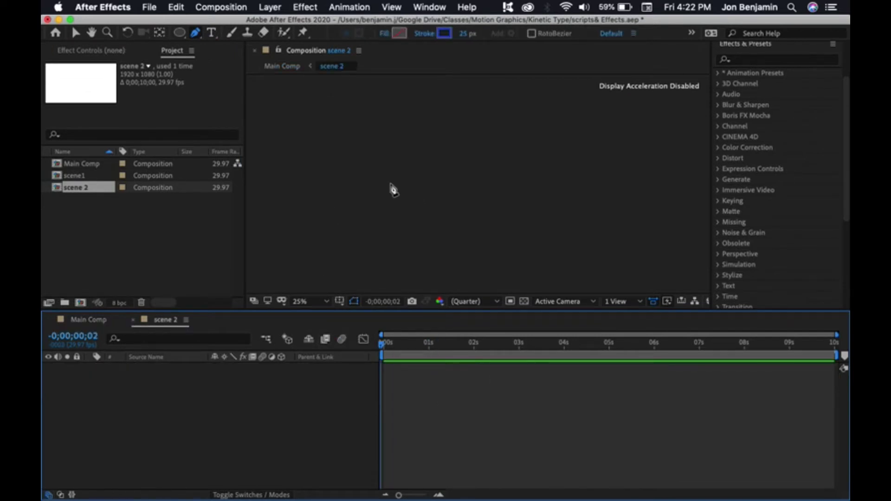
pyautogui.click(443, 159)
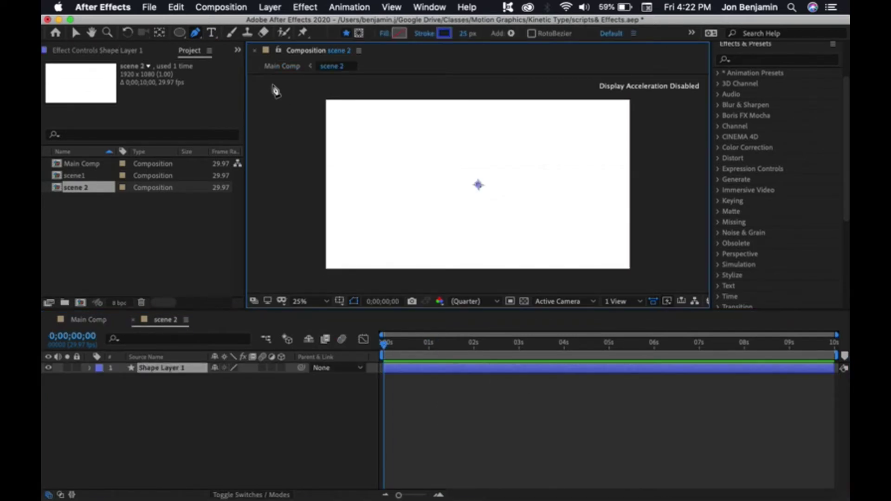
# Draw a rectangle on the left of scene 2 with a solid blue fill.
pyautogui.click(180, 34)
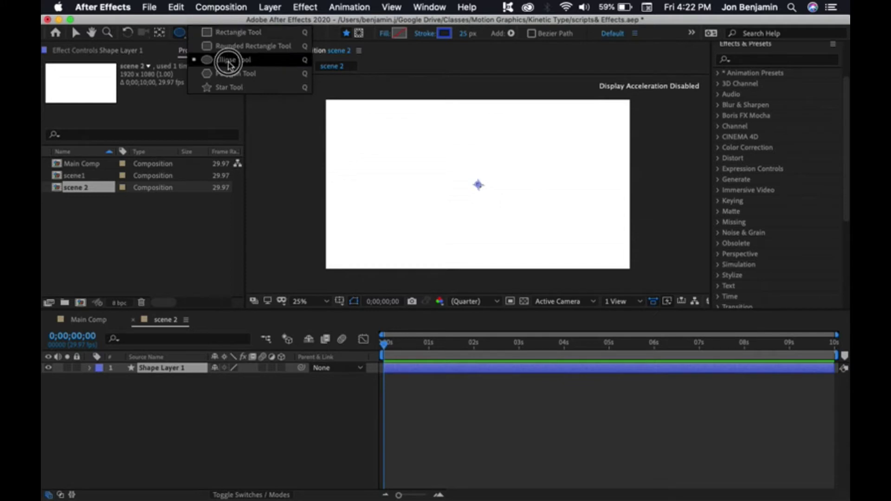
pyautogui.click(218, 33)
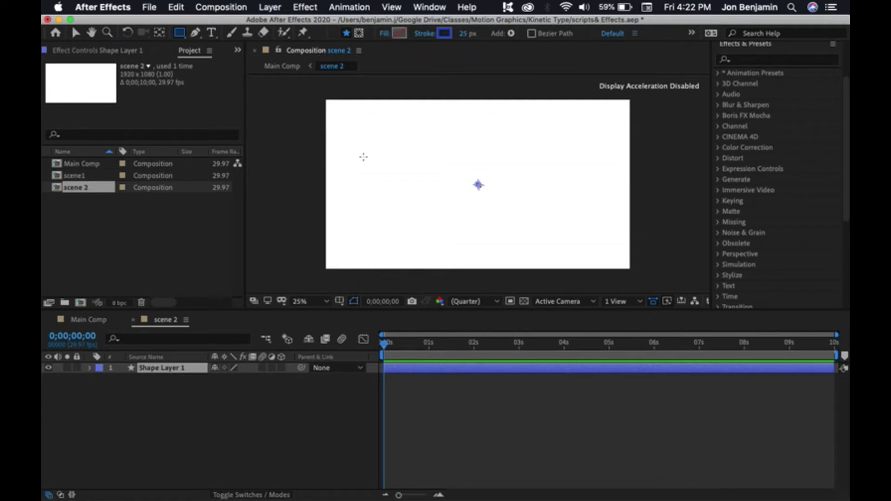
pyautogui.moveTo(362, 185); pyautogui.dragTo(420, 239)
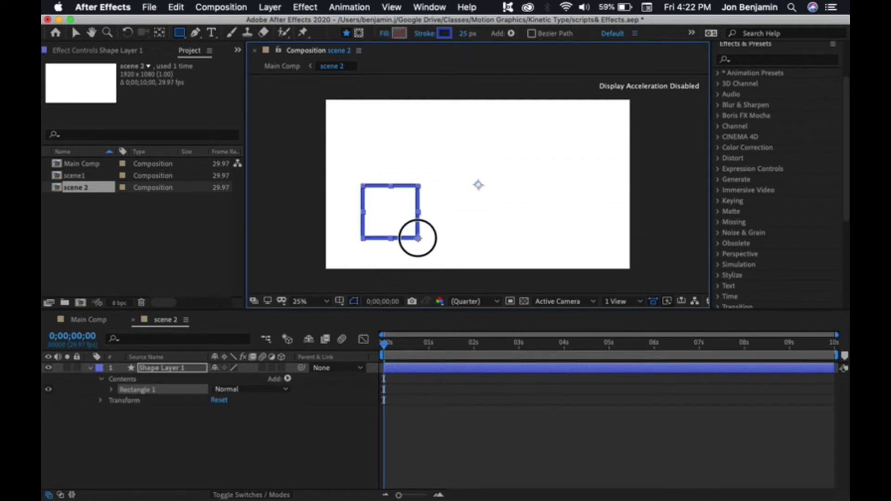
pyautogui.click(383, 36)
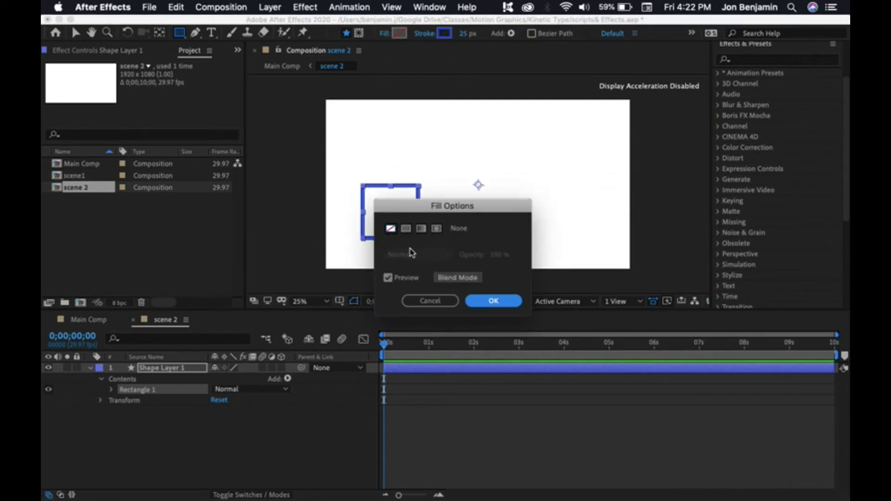
pyautogui.click(405, 229)
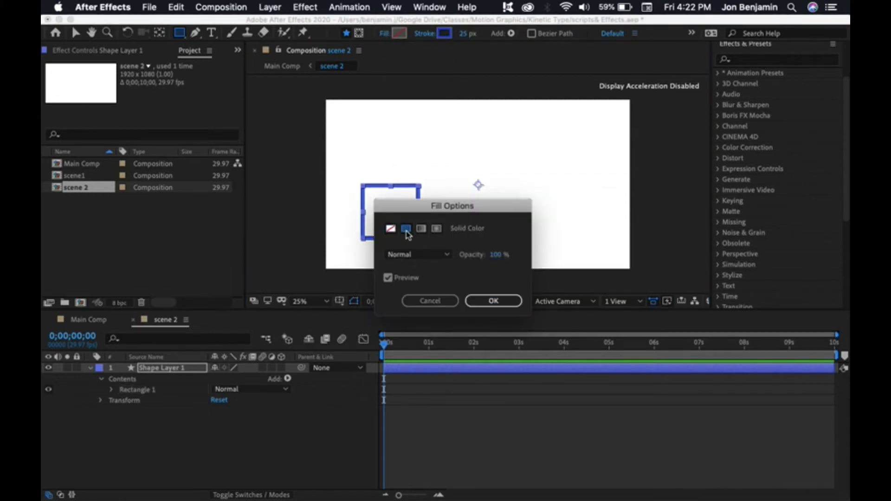
pyautogui.click(494, 301)
pyautogui.click(397, 36)
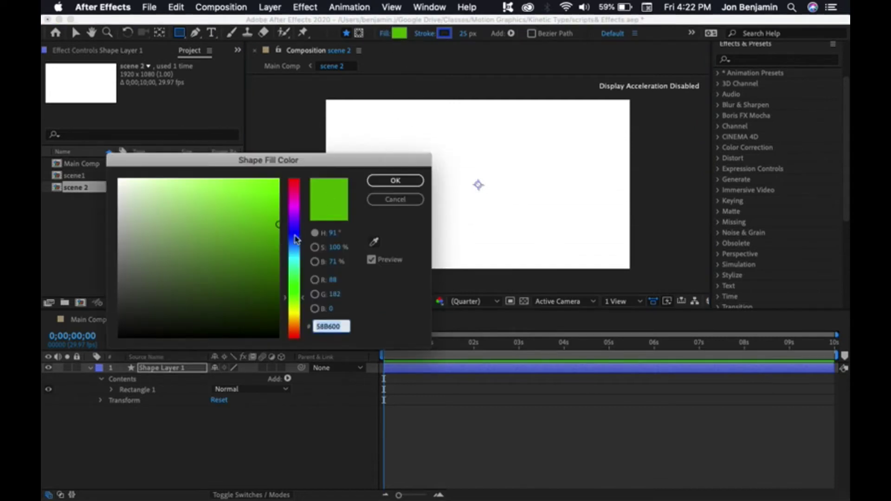
pyautogui.press('super+v')
pyautogui.click(397, 179)
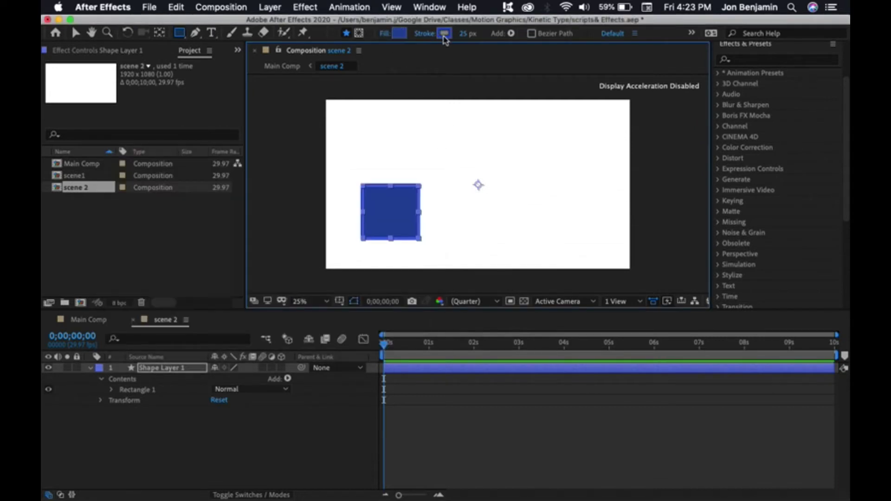
# Set the rectangle's stroke to None.
pyautogui.click(425, 33)
pyautogui.click(391, 228)
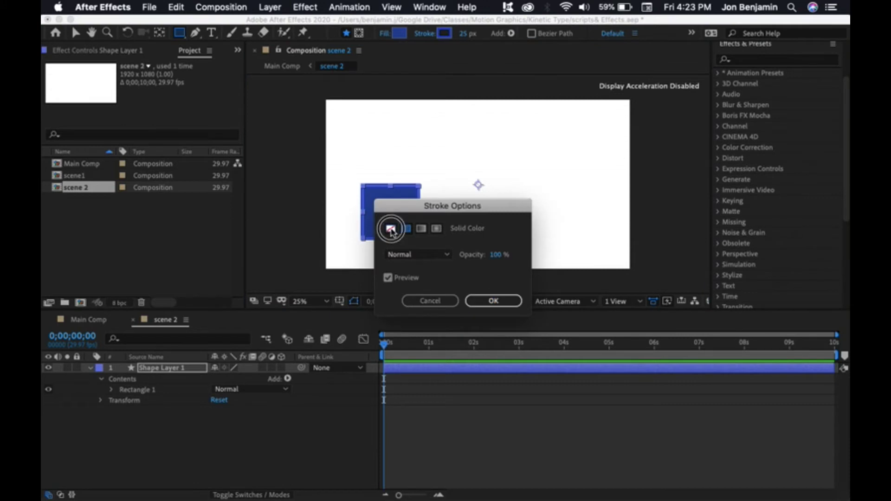
pyautogui.click(494, 301)
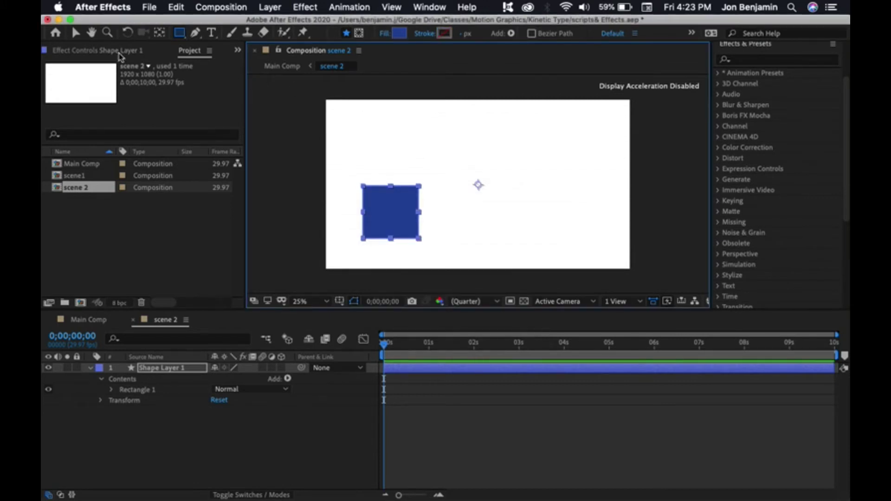
pyautogui.click(75, 33)
pyautogui.click(381, 165)
# Nudge the blue square slightly left and move its anchor point to the square's centre.
pyautogui.moveTo(408, 227); pyautogui.dragTo(400, 228)
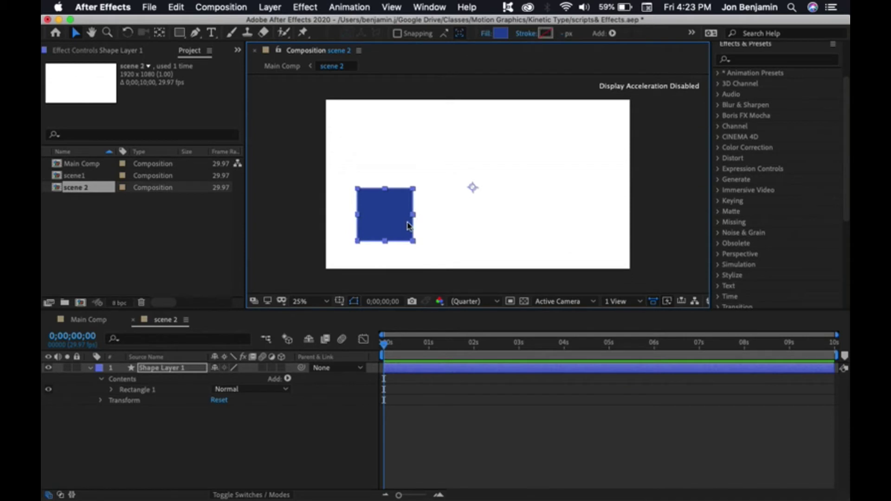
pyautogui.click(469, 194)
pyautogui.press('super+a')
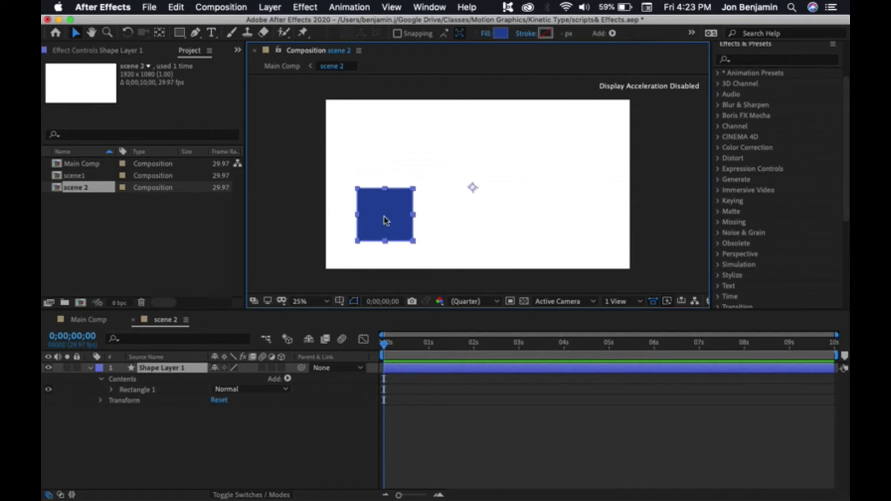
pyautogui.click(160, 33)
pyautogui.moveTo(473, 189); pyautogui.dragTo(386, 216)
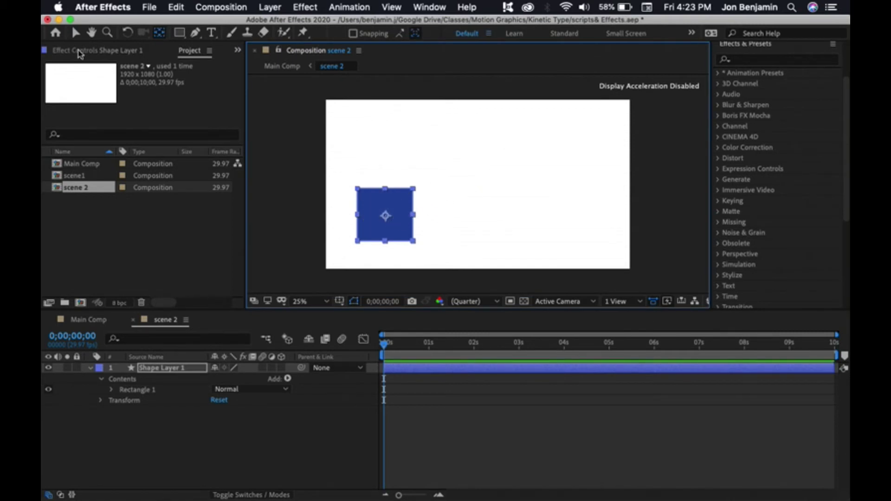
pyautogui.click(75, 33)
pyautogui.click(398, 214)
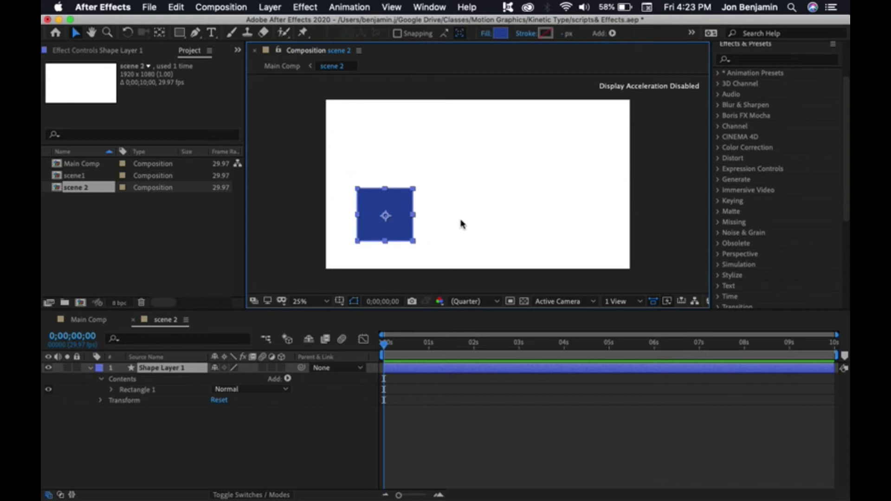
# Keyframe the square's Position from X 376 at 0 s to X 1334 at 1 s.
pyautogui.press('p')
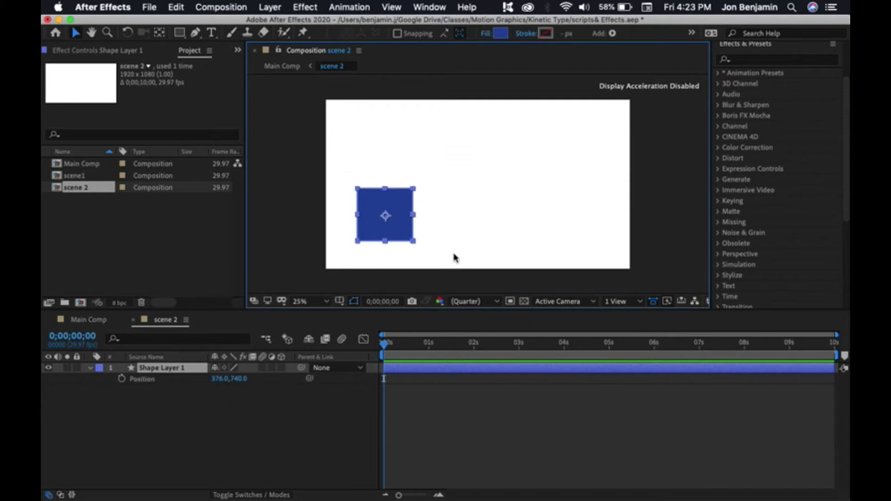
pyautogui.click(122, 379)
pyautogui.moveTo(390, 349); pyautogui.dragTo(431, 350)
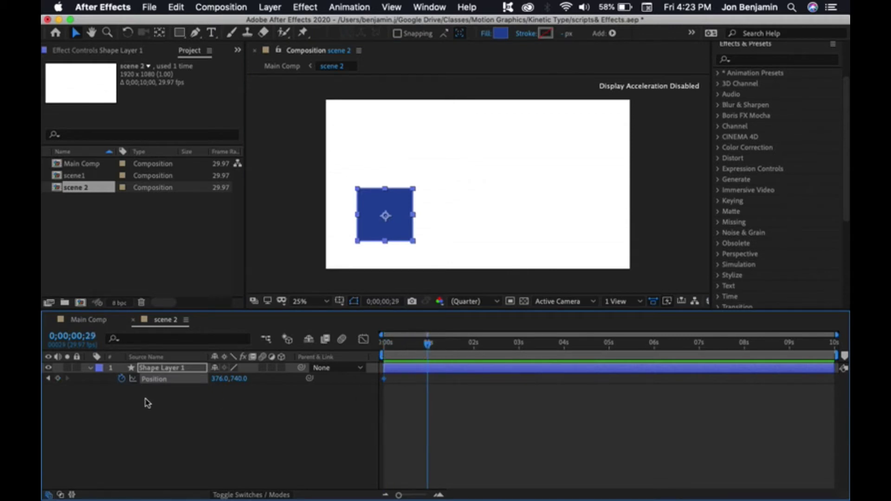
pyautogui.click(58, 379)
pyautogui.moveTo(217, 379); pyautogui.dragTo(816, 402)
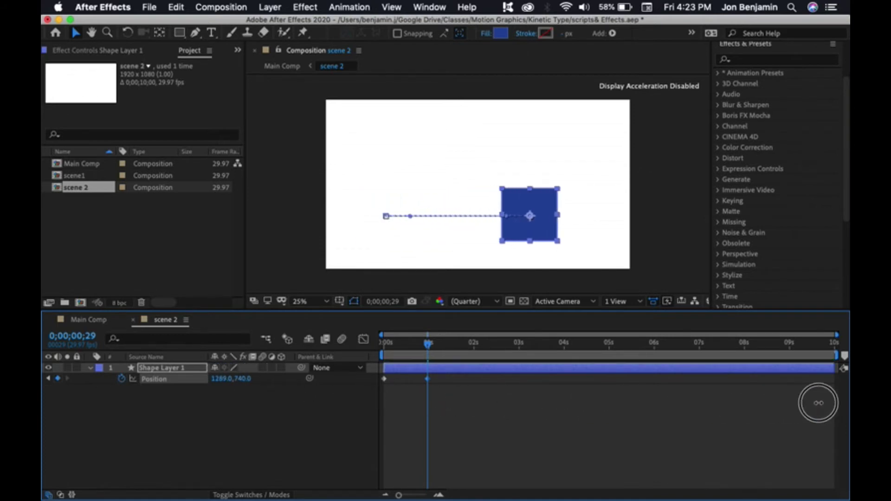
pyautogui.moveTo(219, 378); pyautogui.dragTo(337, 376)
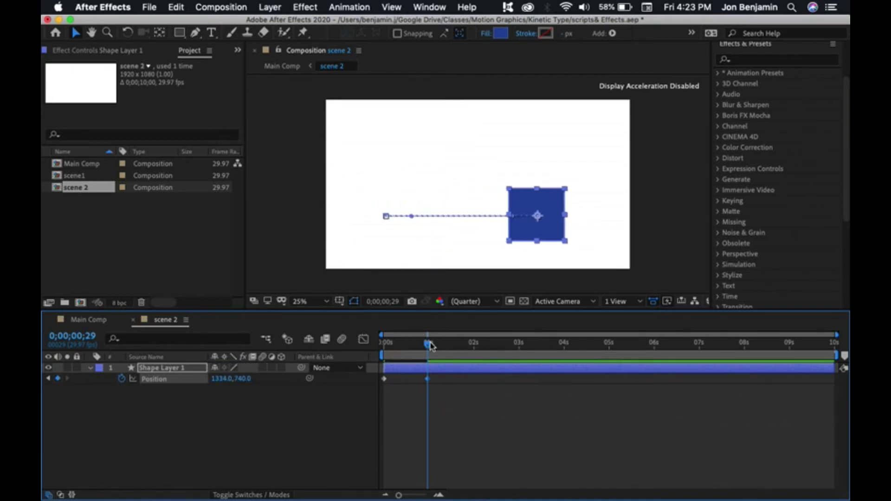
pyautogui.moveTo(400, 344); pyautogui.dragTo(372, 353)
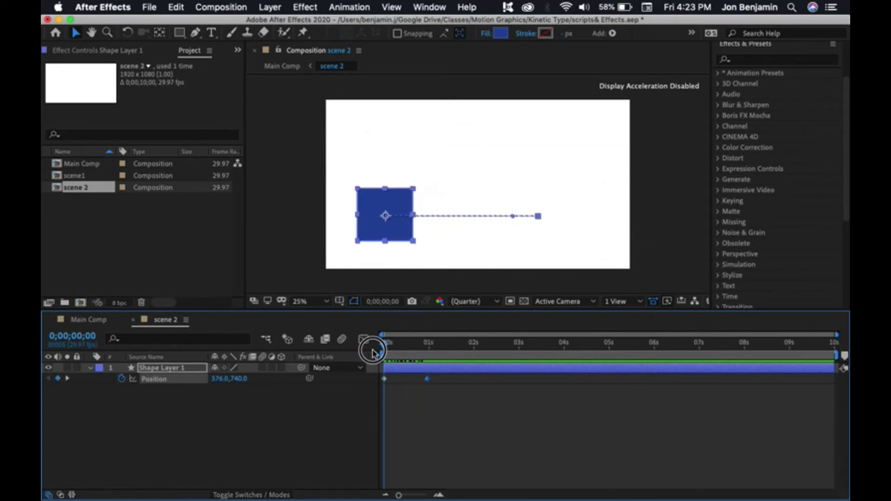
pyautogui.keyDown('alt'); pyautogui.click(122, 379); pyautogui.keyUp('alt')
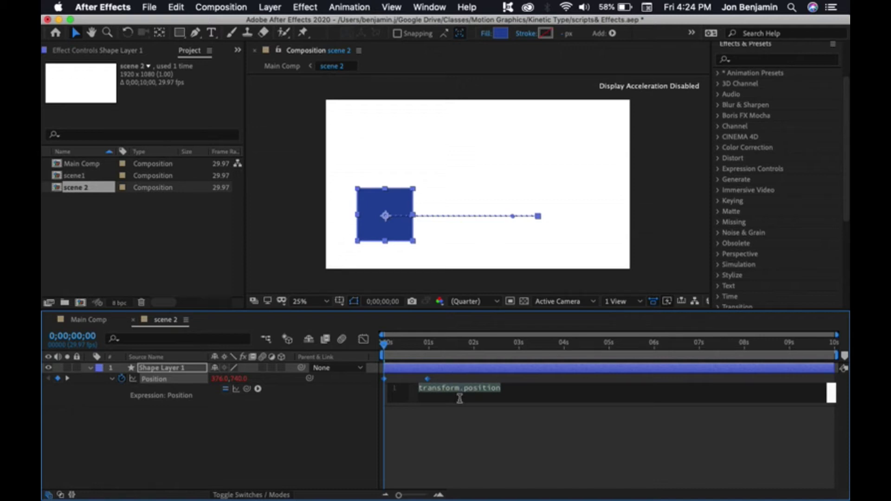
# Copy the amp/freq/decay bounce expression from the Canvas T6 tutorial page in Chrome.
pyautogui.press('super+Tab')
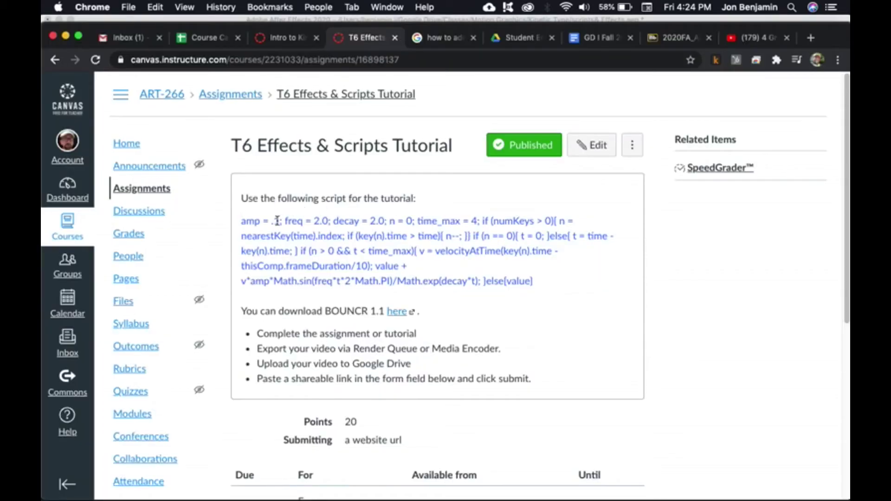
pyautogui.moveTo(243, 218); pyautogui.dragTo(569, 287)
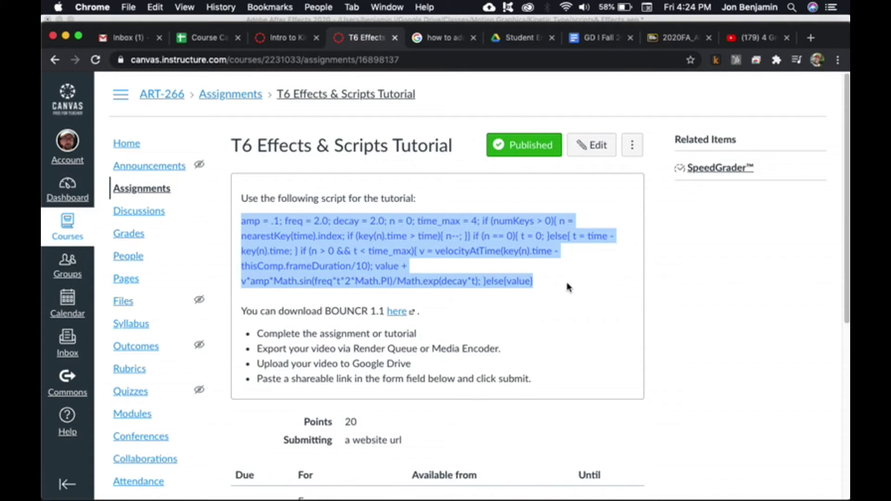
pyautogui.press('super+Tab')
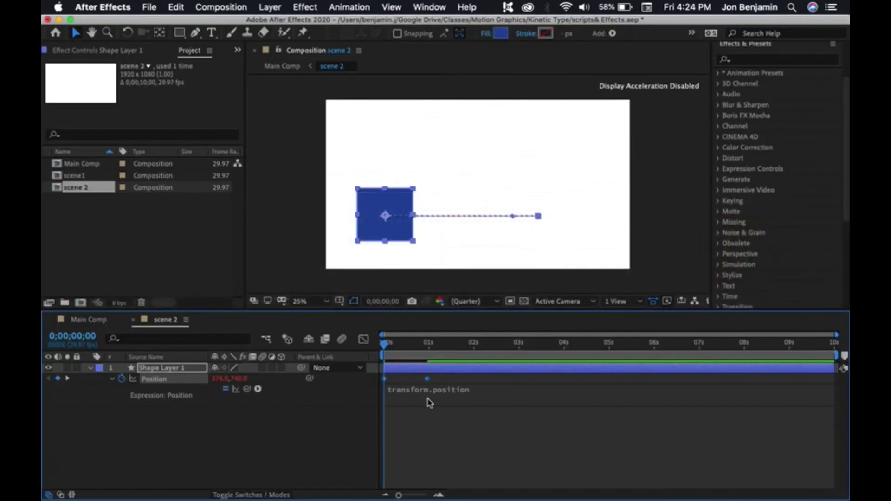
# Paste the bounce script into the blue square's Position expression and preview it.
pyautogui.click(431, 396)
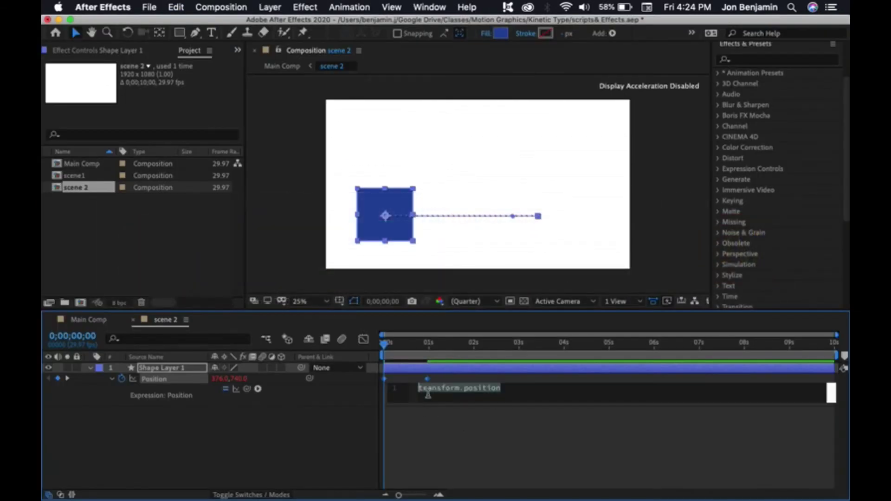
pyautogui.click(434, 396)
pyautogui.press('super+v')
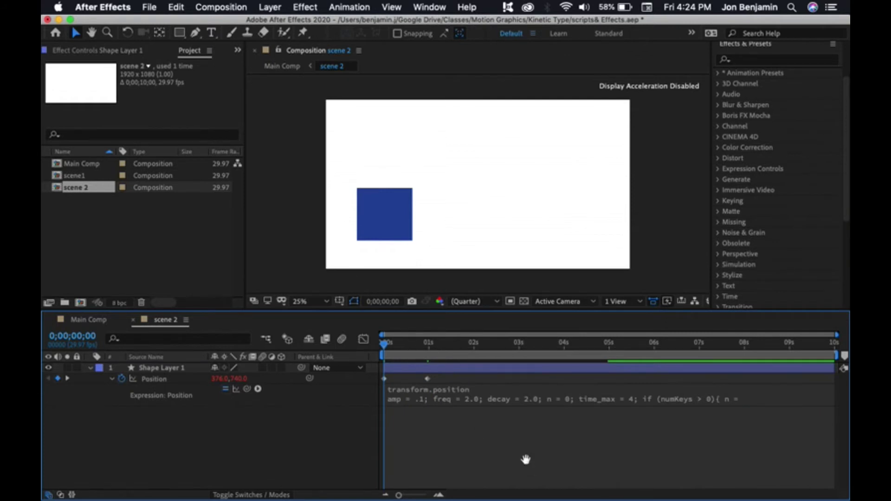
pyautogui.press('space')
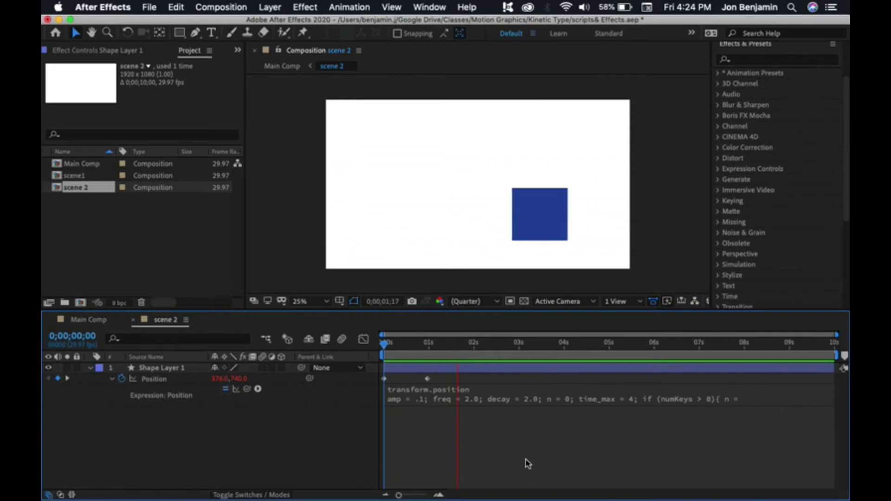
pyautogui.press('space')
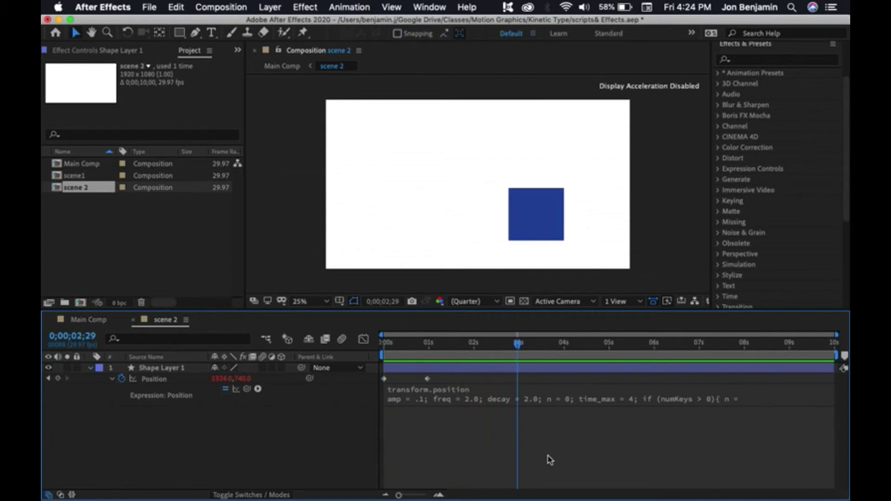
# Replay the animation from the first frame using the Preview panel controls, then return to the start.
pyautogui.scroll(2, 819, 88)
pyautogui.click(759, 99)
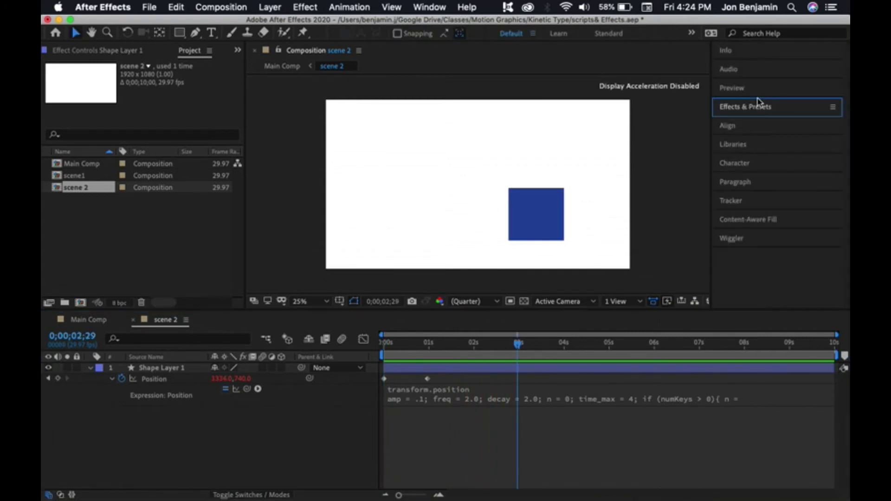
pyautogui.click(747, 89)
pyautogui.click(746, 106)
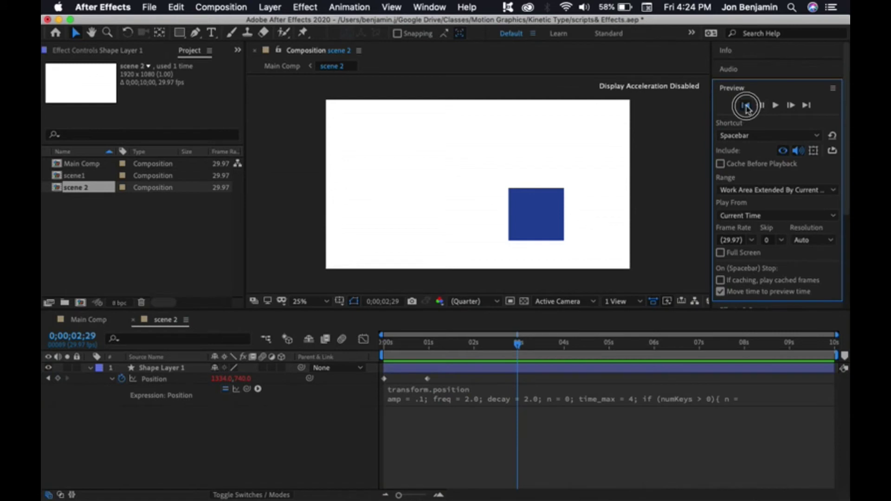
pyautogui.click(776, 106)
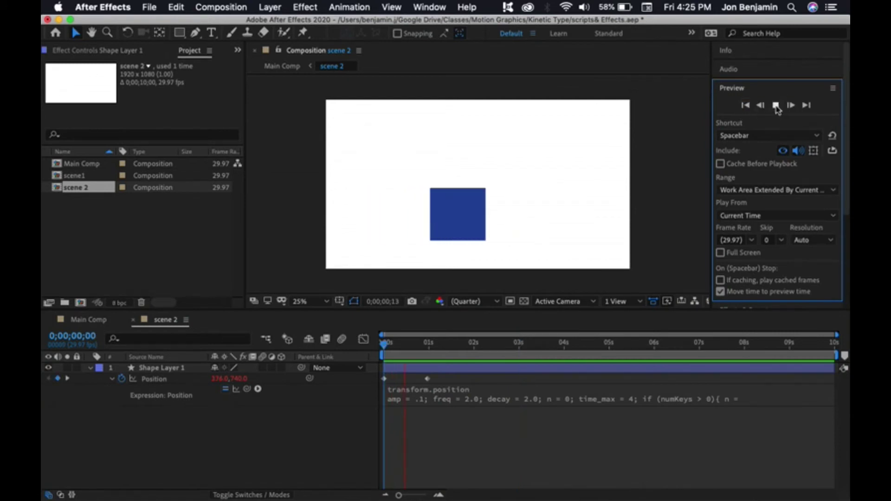
pyautogui.click(776, 106)
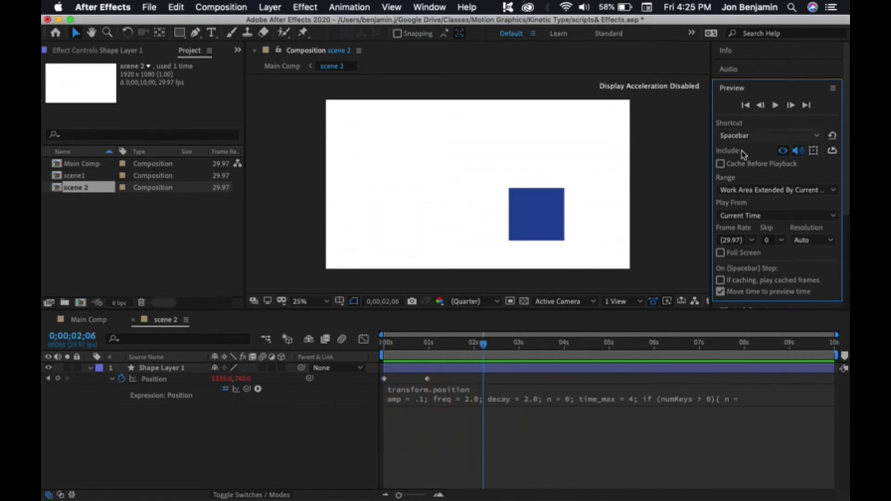
pyautogui.click(475, 347)
pyautogui.moveTo(474, 347); pyautogui.dragTo(384, 346)
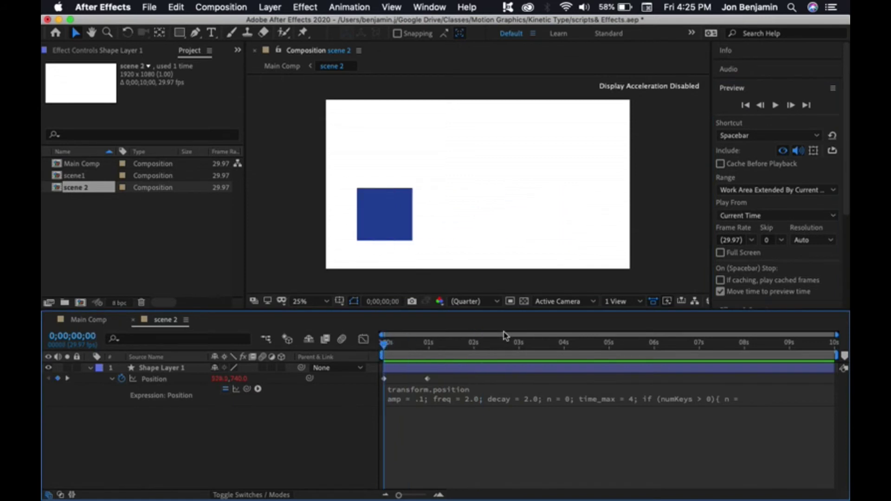
# Change the expression's decay to 3.0, commit it, and collapse Shape Layer 1.
pyautogui.click(458, 402)
pyautogui.click(478, 425)
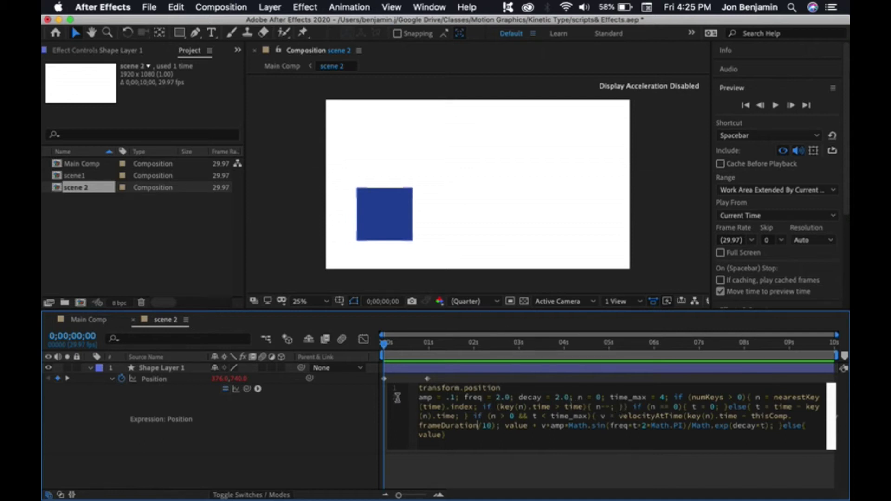
pyautogui.click(416, 359)
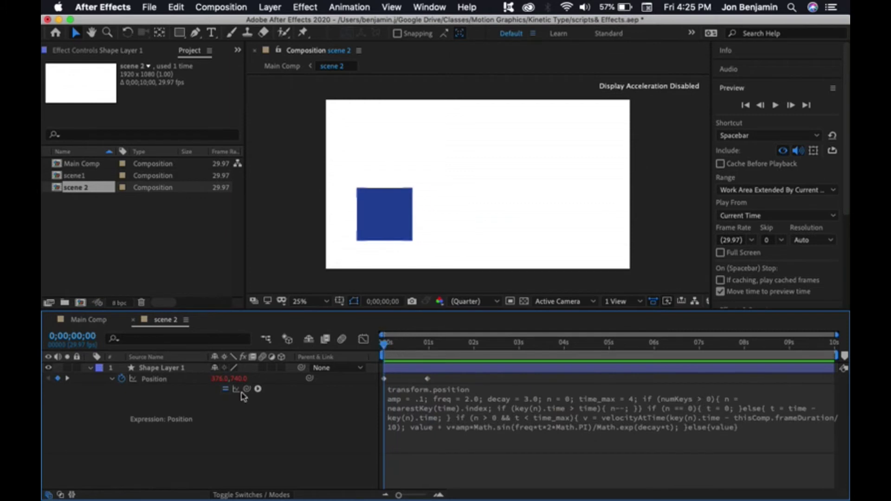
pyautogui.click(90, 368)
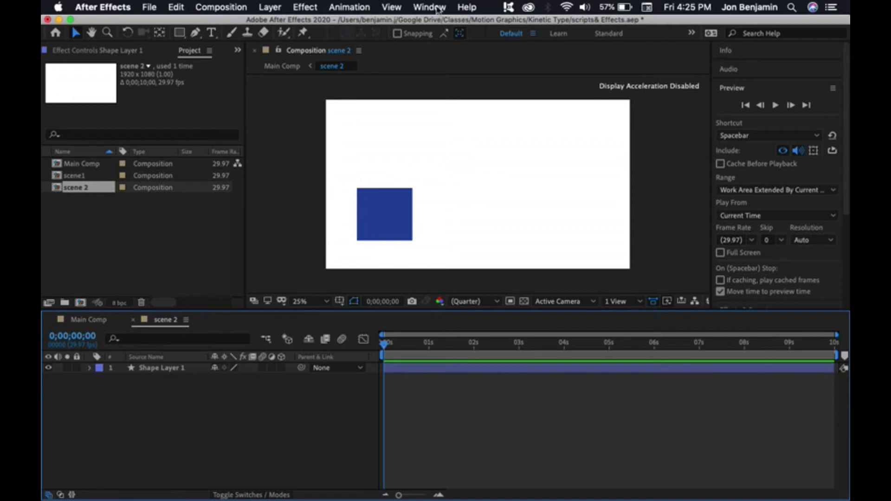
pyautogui.press('super+Tab')
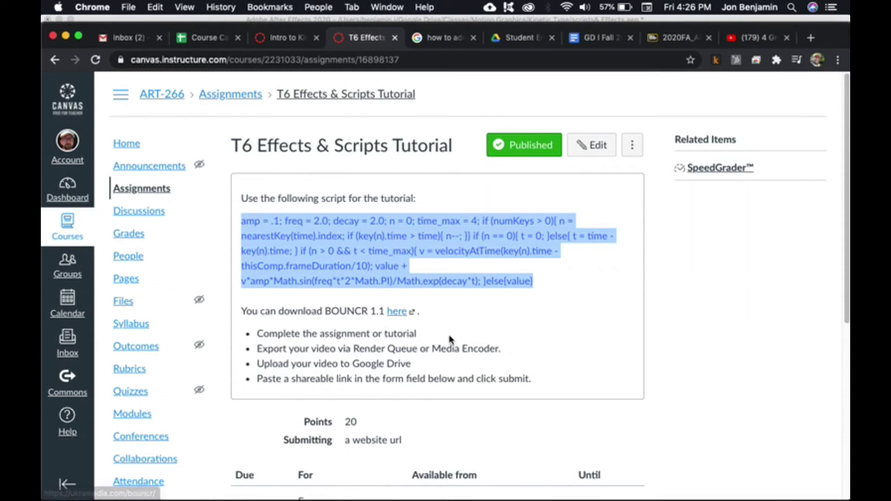
pyautogui.press('super+Tab')
# Draw a circle with the Ellipse tool at the top right and fill it magenta.
pyautogui.click(361, 151)
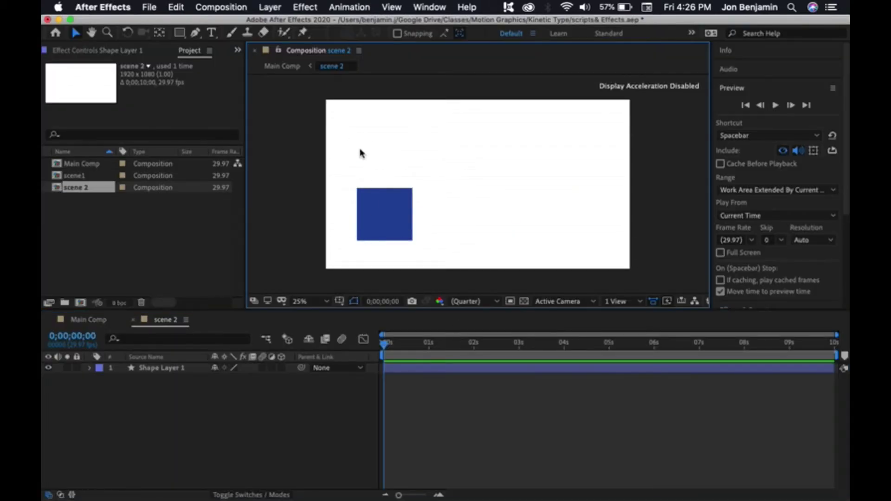
pyautogui.moveTo(181, 32)
pyautogui.mouseDown()
pyautogui.moveTo(208, 43)
pyautogui.moveTo(210, 59)
pyautogui.mouseUp()
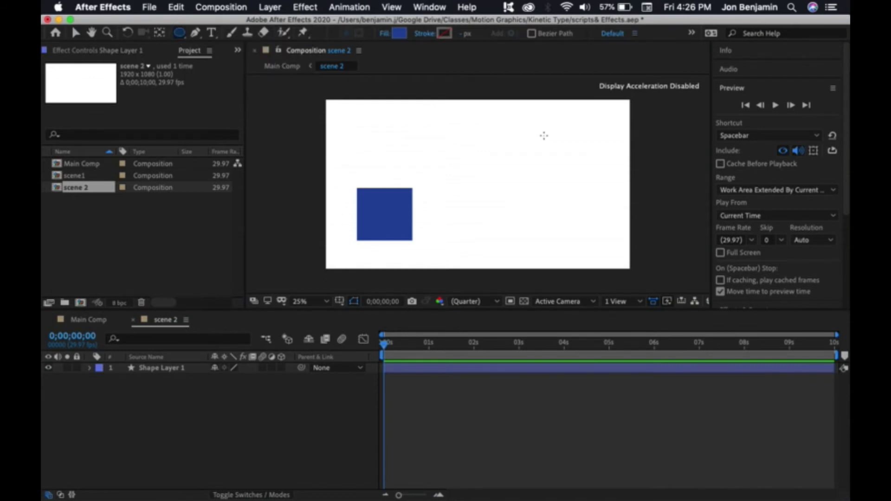
pyautogui.moveTo(552, 123); pyautogui.dragTo(604, 167)
pyautogui.click(399, 33)
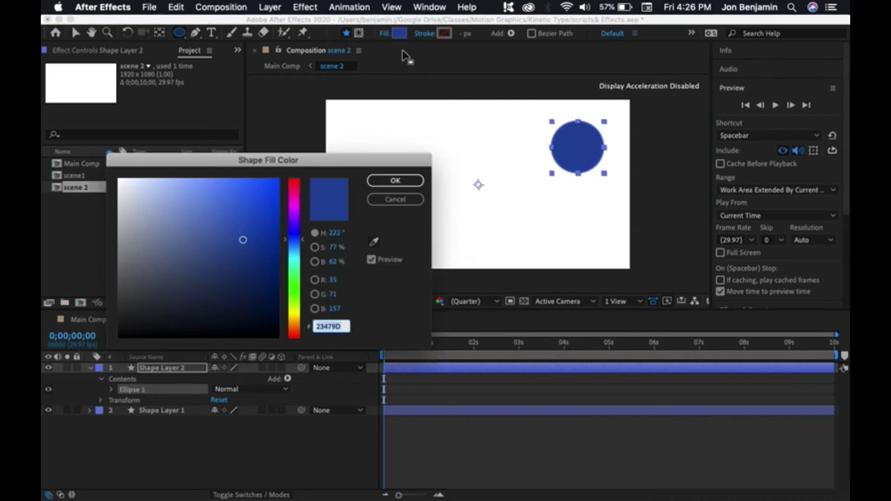
pyautogui.moveTo(295, 218)
pyautogui.mouseDown()
pyautogui.moveTo(295, 182)
pyautogui.moveTo(294, 205)
pyautogui.mouseUp()
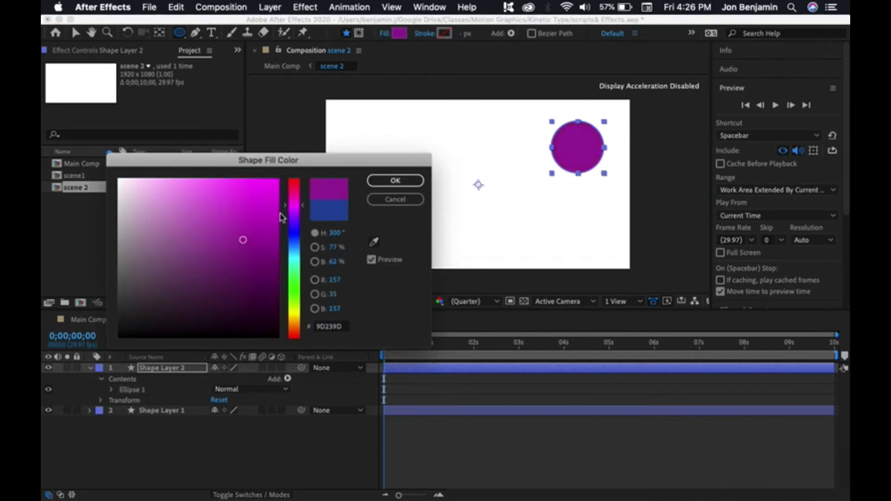
pyautogui.click(262, 198)
pyautogui.click(395, 181)
pyautogui.press('v')
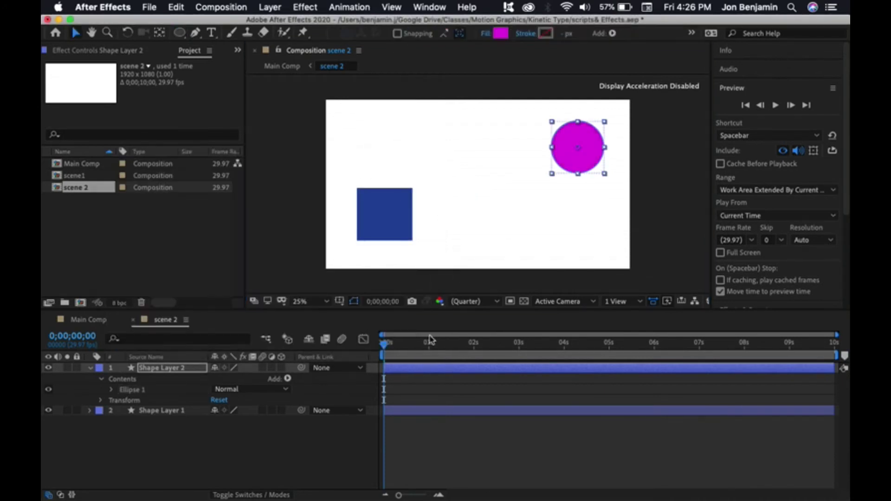
# Keyframe the circle's Position at 2;08 above the square and at 3;07 at the left edge, X 51.
pyautogui.moveTo(384, 346); pyautogui.dragTo(486, 345)
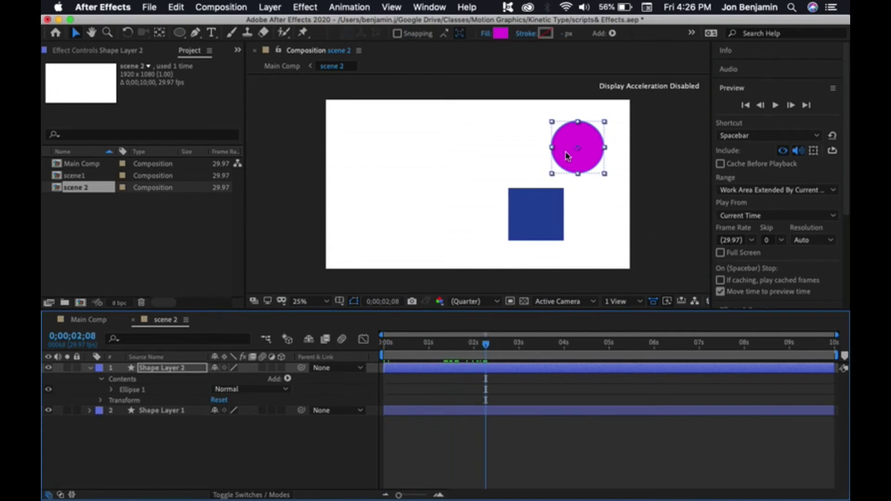
pyautogui.moveTo(568, 156); pyautogui.dragTo(524, 155)
pyautogui.press('p')
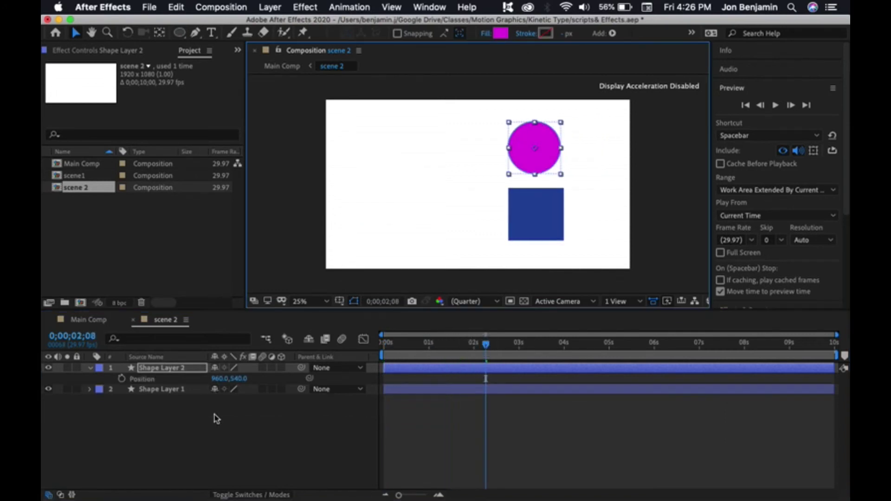
pyautogui.click(122, 379)
pyautogui.moveTo(486, 345); pyautogui.dragTo(529, 344)
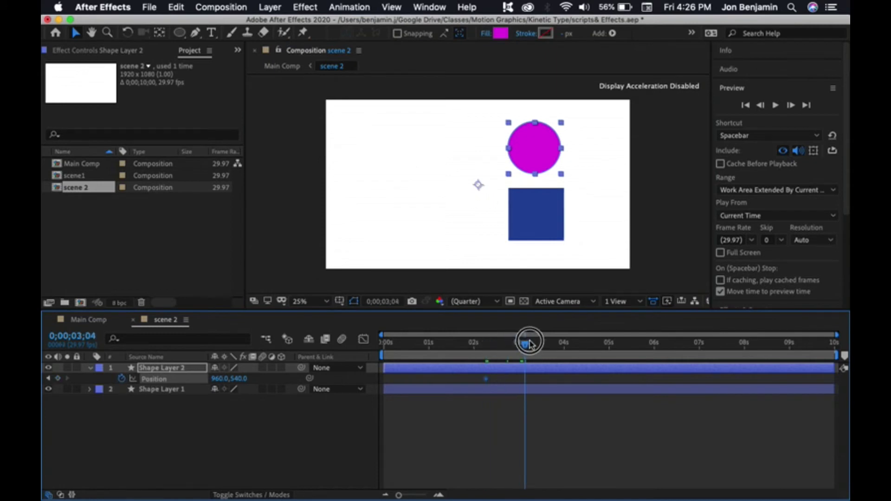
pyautogui.click(58, 379)
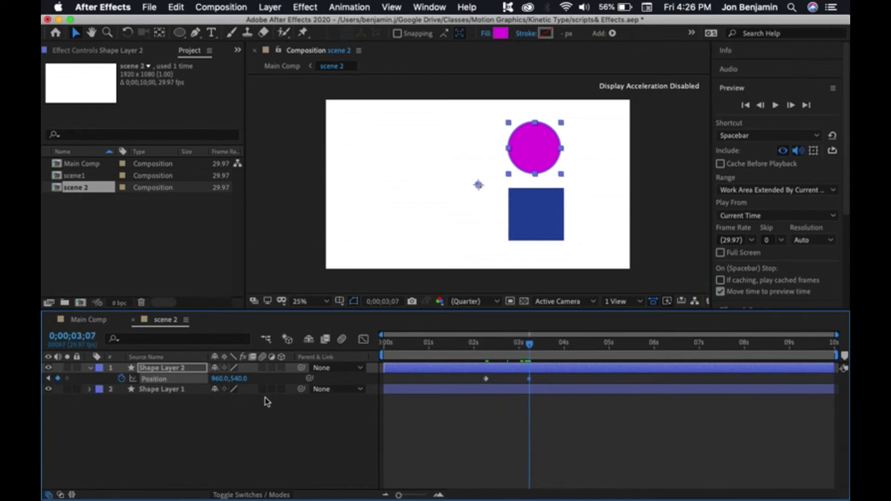
pyautogui.moveTo(225, 378); pyautogui.dragTo(99, 378)
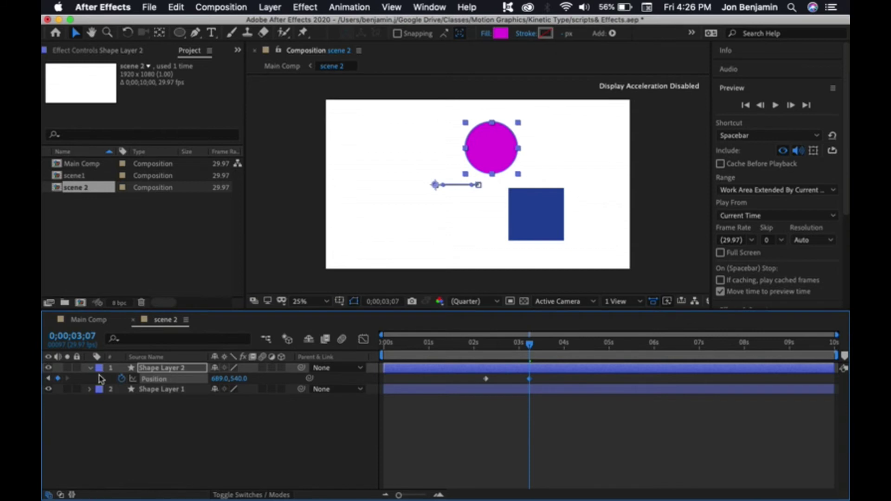
pyautogui.moveTo(225, 379); pyautogui.dragTo(179, 379)
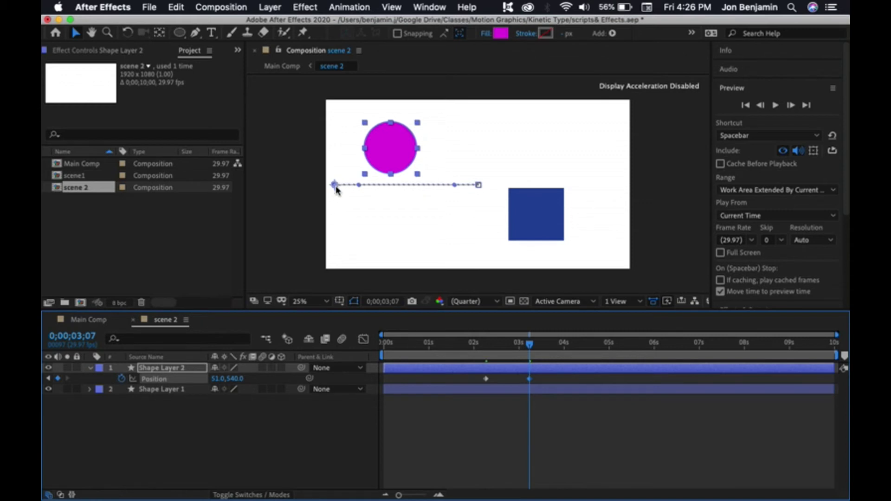
pyautogui.click(497, 439)
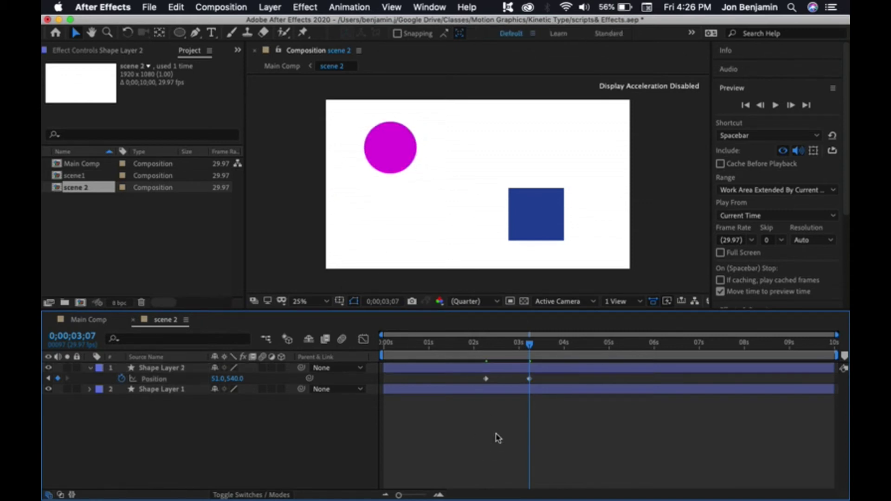
# Select both of the circle's Position keyframes and open the BOUNCr-1.1.jsxbin panel.
pyautogui.moveTo(524, 352)
pyautogui.mouseDown()
pyautogui.moveTo(442, 355)
pyautogui.moveTo(546, 354)
pyautogui.moveTo(477, 355)
pyautogui.moveTo(532, 359)
pyautogui.moveTo(531, 347)
pyautogui.mouseUp()
pyautogui.moveTo(476, 380); pyautogui.dragTo(563, 384)
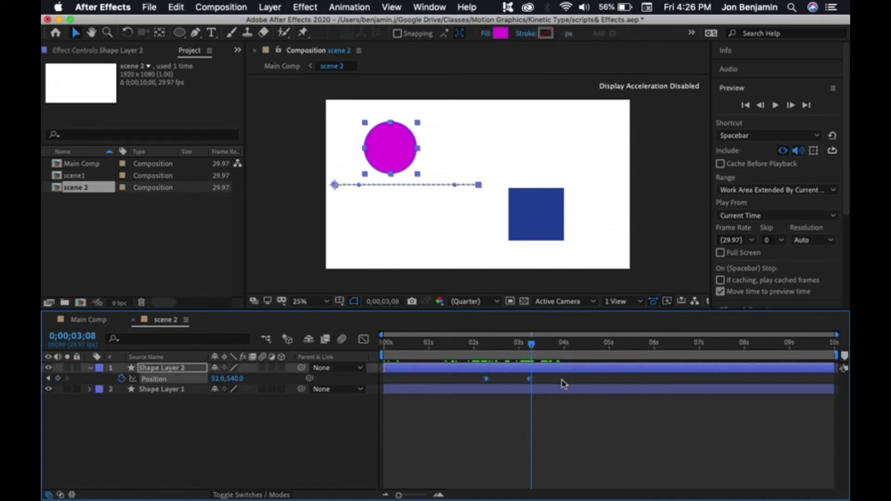
pyautogui.click(430, 7)
pyautogui.scroll(-2, 520, 469)
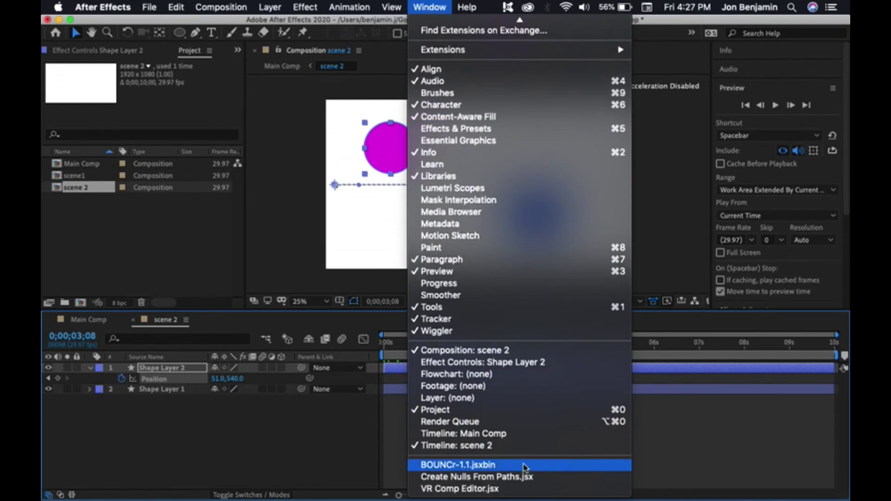
pyautogui.click(508, 466)
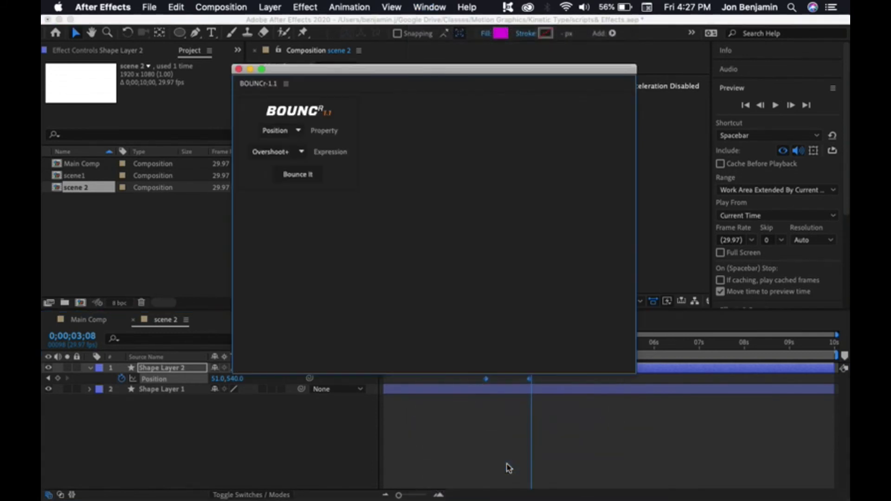
# Apply the BOUNCr Bounce Back style to Position, close the panel, and preview from the start.
pyautogui.click(299, 132)
pyautogui.click(288, 143)
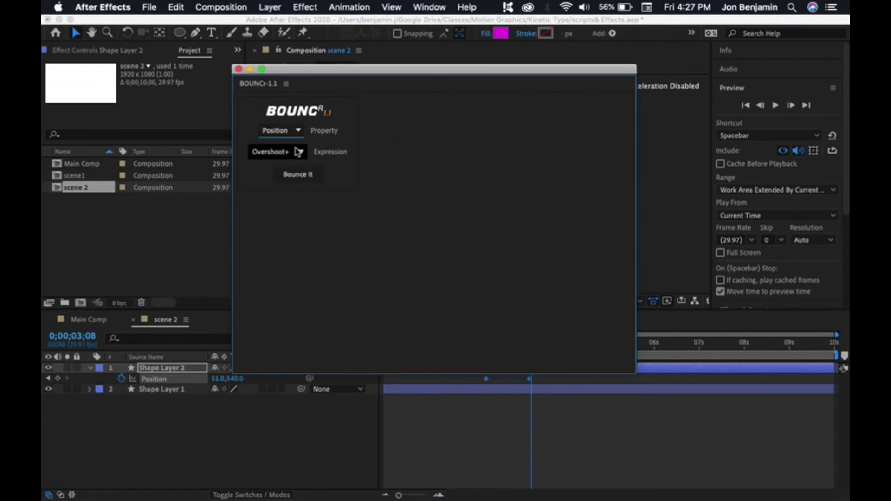
pyautogui.click(295, 152)
pyautogui.click(283, 177)
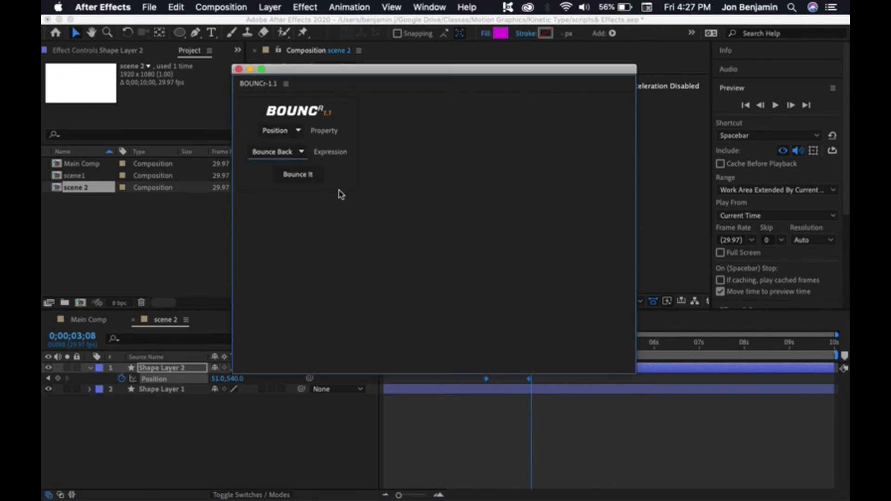
pyautogui.click(303, 175)
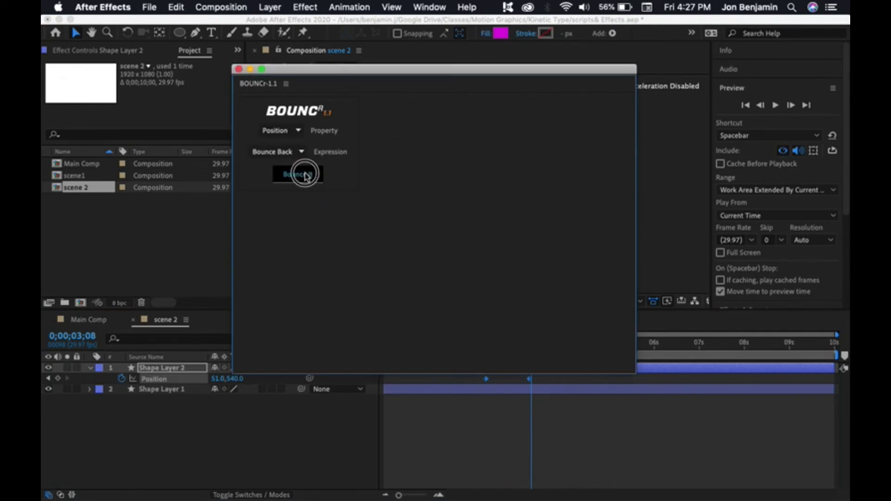
pyautogui.click(238, 69)
pyautogui.moveTo(532, 348); pyautogui.dragTo(342, 352)
pyautogui.press('space')
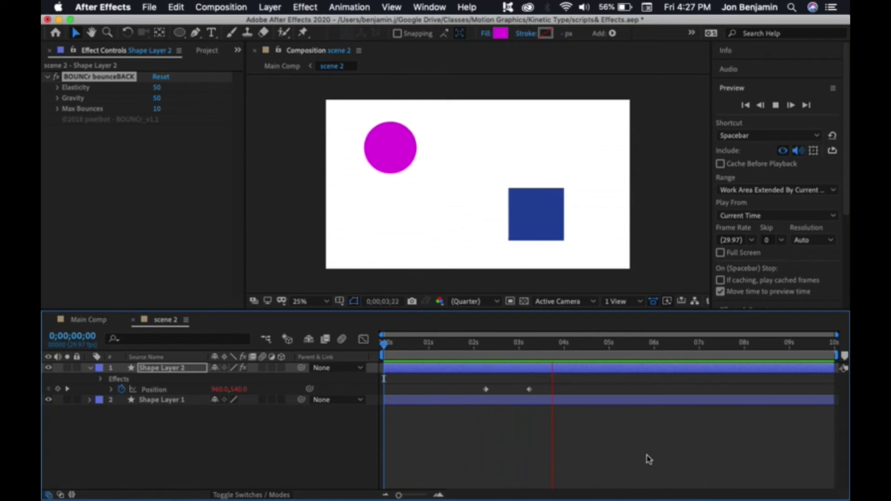
# Stop playback at 0;00;02;08 and inspect Shape Layer 2's BOUNCr bounceBACK effect settings.
pyautogui.press('space')
pyautogui.click(477, 391)
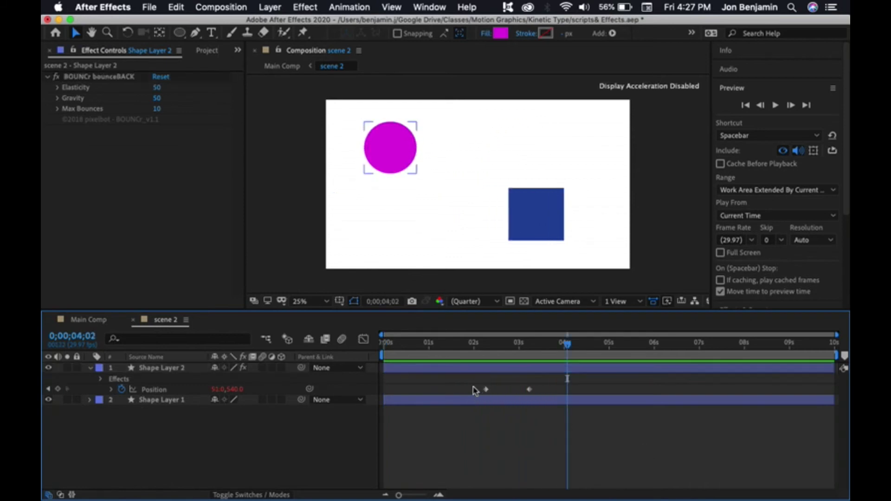
pyautogui.moveTo(568, 347); pyautogui.dragTo(485, 355)
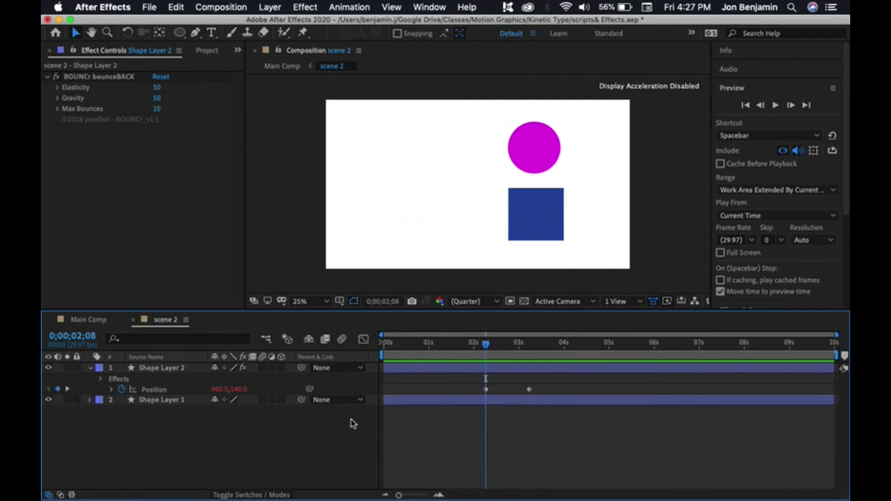
pyautogui.click(100, 380)
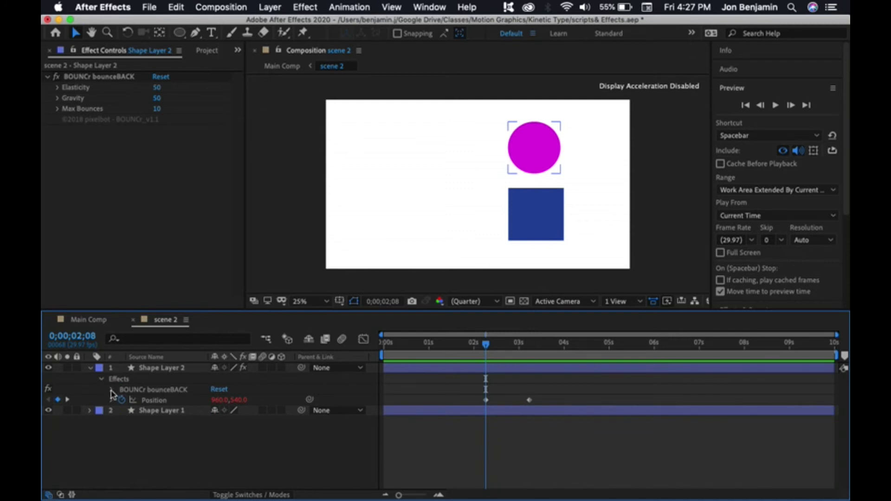
pyautogui.click(111, 391)
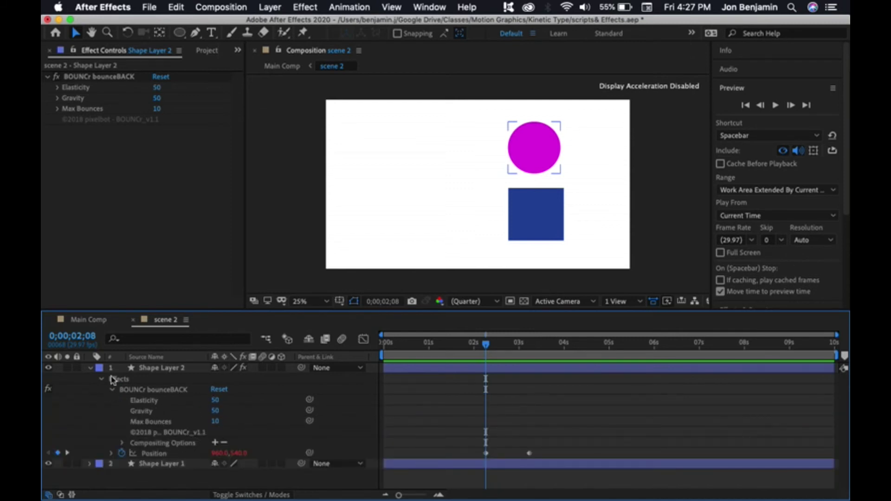
pyautogui.click(114, 391)
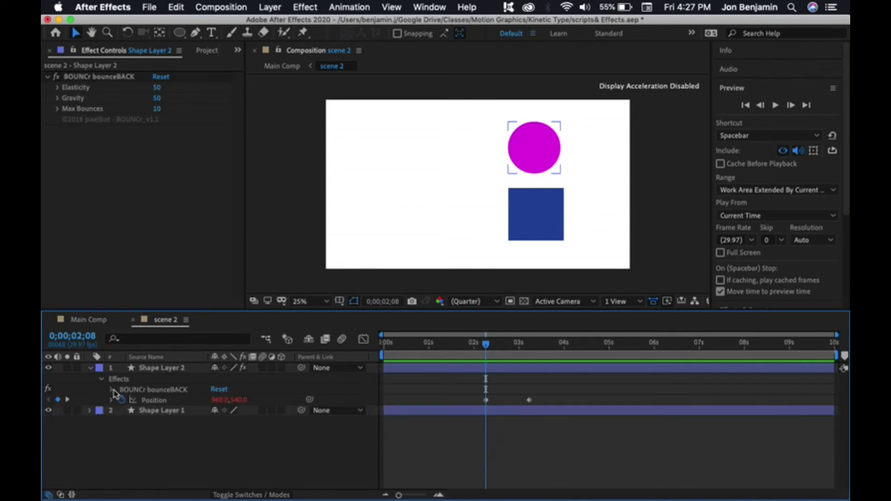
pyautogui.click(535, 234)
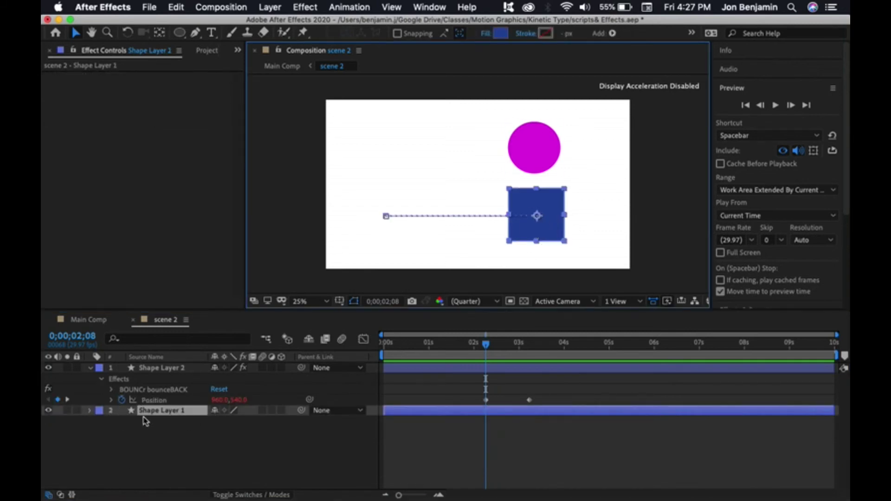
# Show and review the blue square's Position bounce expression.
pyautogui.press('p')
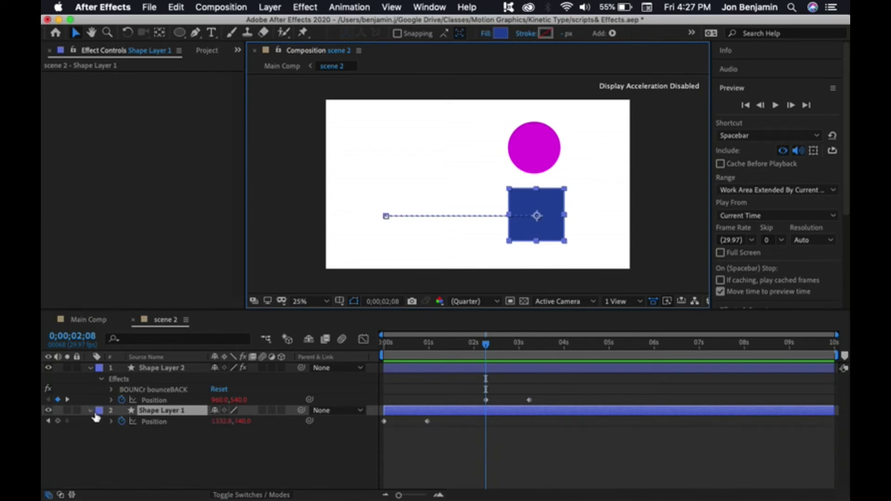
pyautogui.click(113, 422)
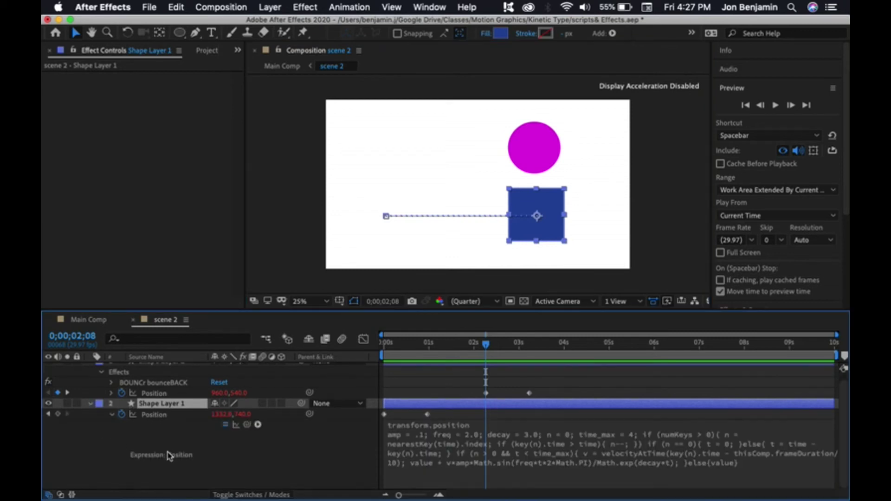
pyautogui.click(451, 451)
pyautogui.click(500, 441)
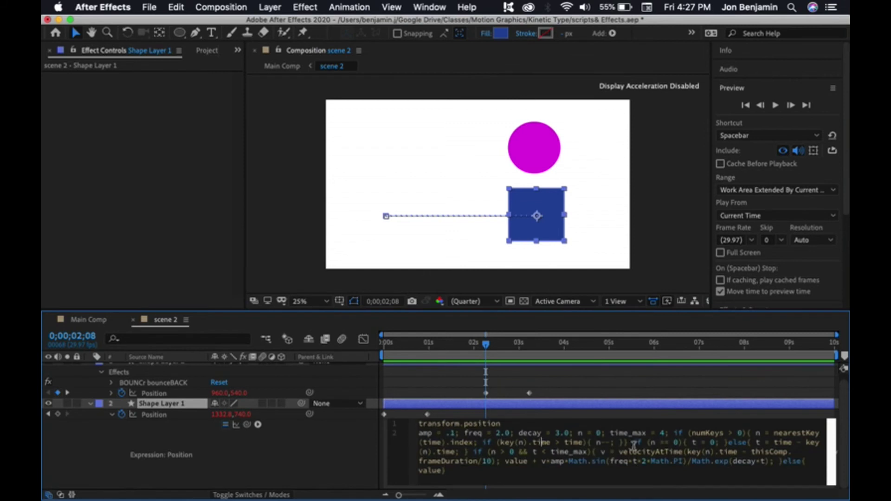
# Collapse Shape Layer 1 and Shape Layer 2, then deselect all layers.
pyautogui.scroll(1, 155, 444)
pyautogui.click(90, 412)
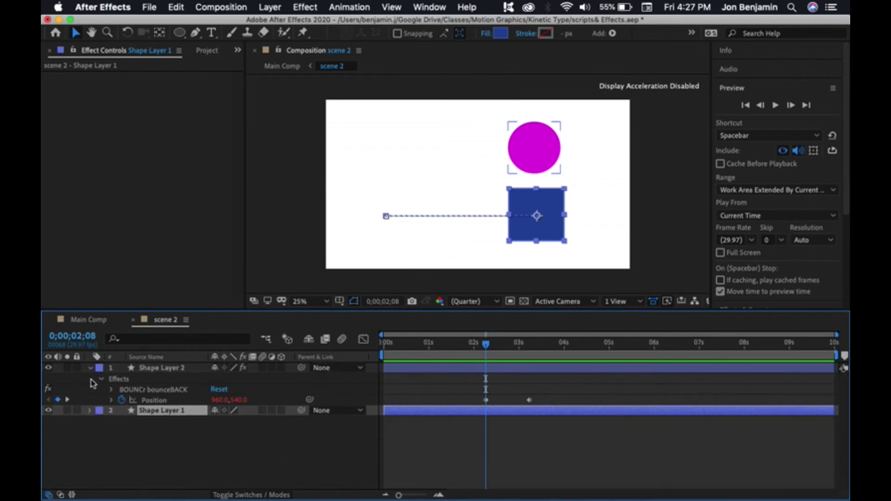
pyautogui.click(90, 368)
pyautogui.scroll(2, 448, 278)
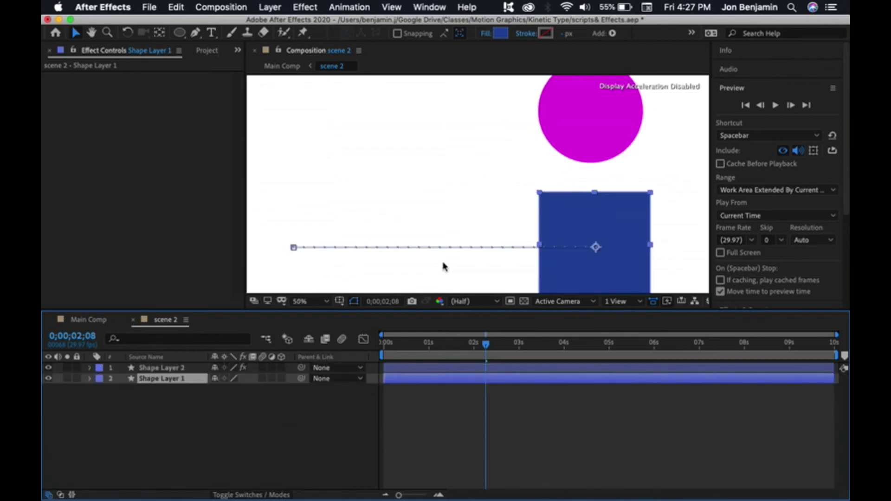
pyautogui.scroll(-4, 444, 267)
pyautogui.scroll(1, 443, 262)
pyautogui.click(328, 257)
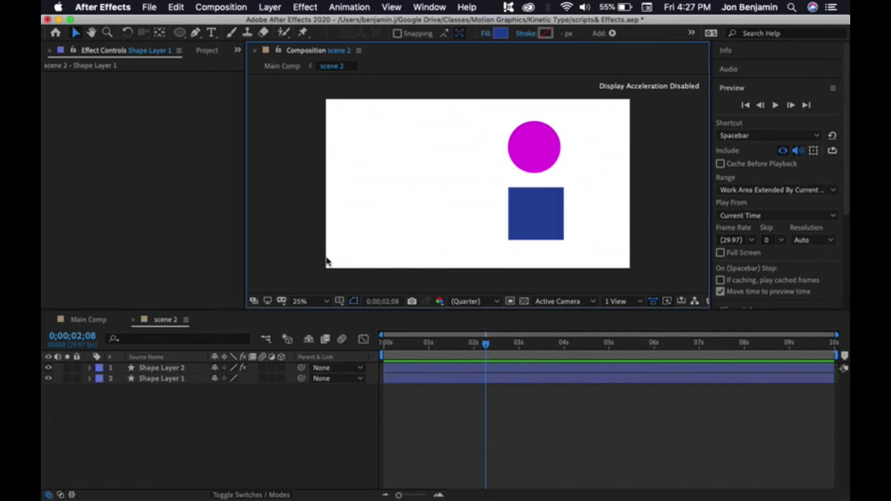
# Close the Preview panel, open Effects & Presets, select Shape Layer 2 and expand Blur & Sharpen.
pyautogui.click(542, 164)
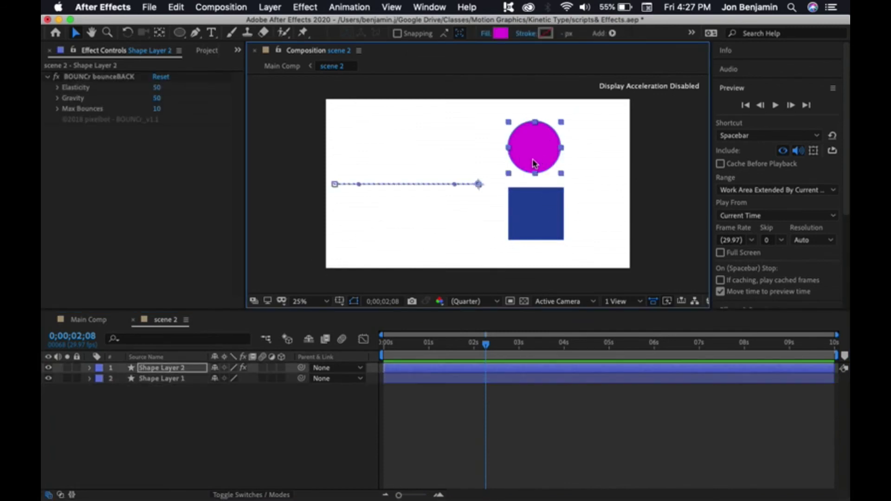
pyautogui.click(543, 214)
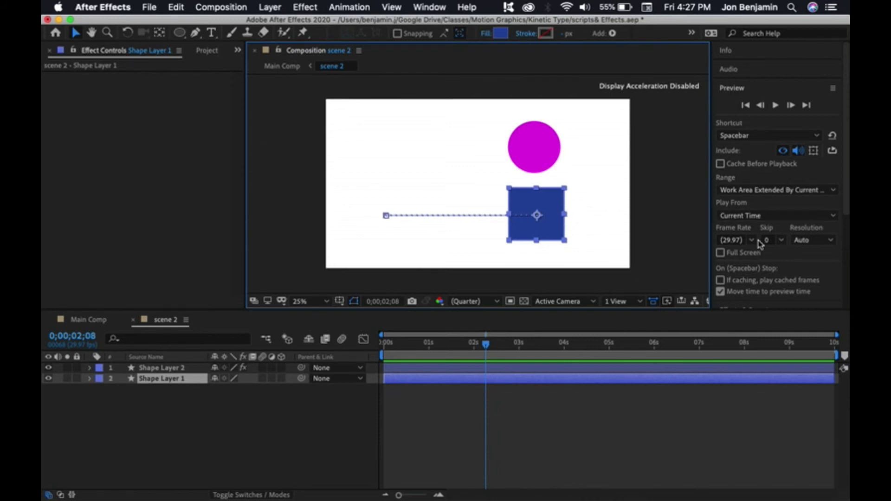
pyautogui.scroll(-5, 761, 244)
pyautogui.scroll(3, 762, 245)
pyautogui.scroll(2, 761, 246)
pyautogui.click(740, 88)
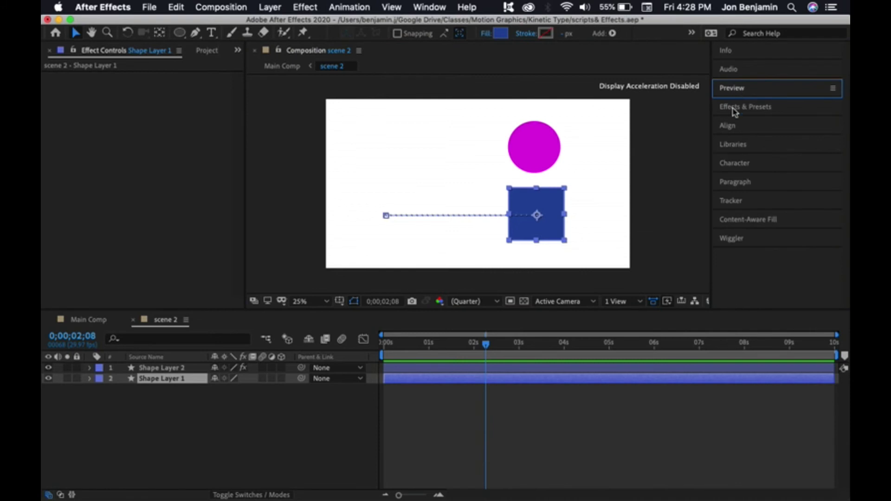
pyautogui.click(733, 107)
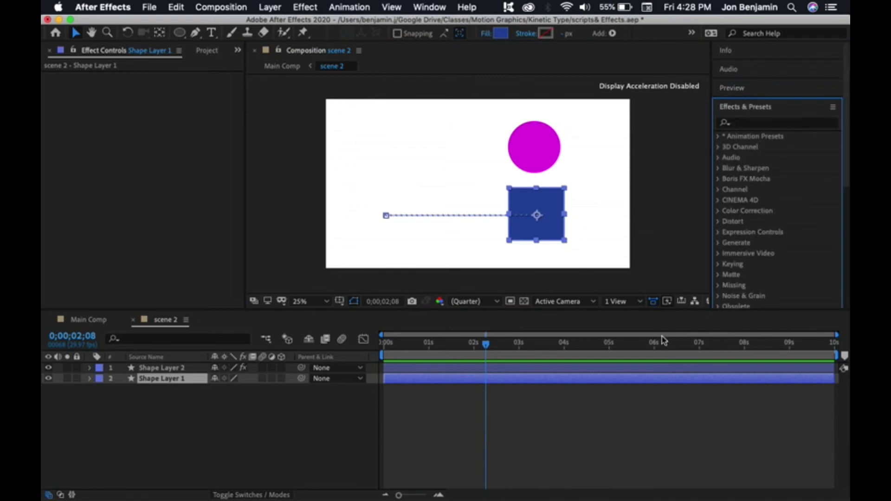
pyautogui.click(455, 369)
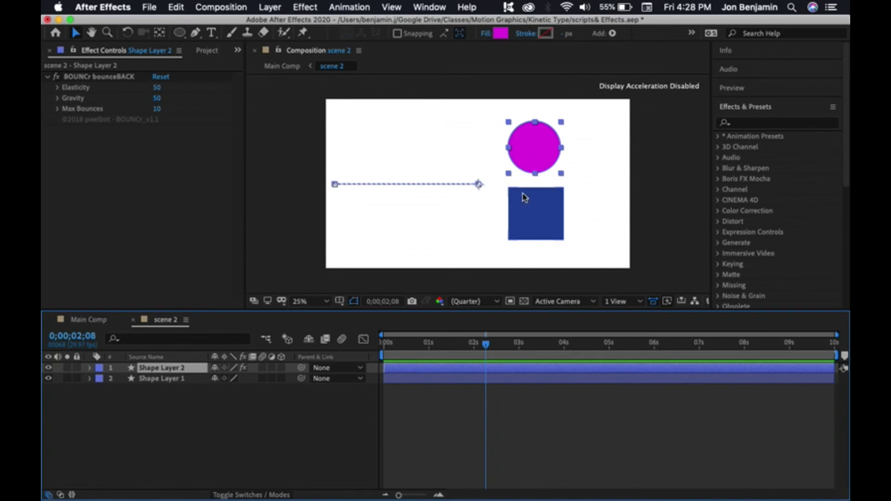
pyautogui.click(718, 169)
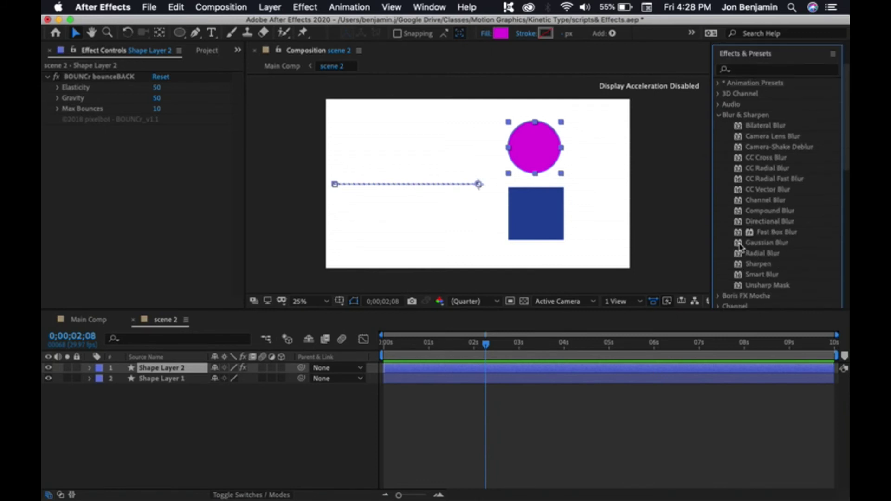
# Drag Gaussian Blur onto Shape Layer 2 and keyframe Blurriness 0.0 at 0;00;02;07.
pyautogui.moveTo(741, 244); pyautogui.dragTo(543, 369)
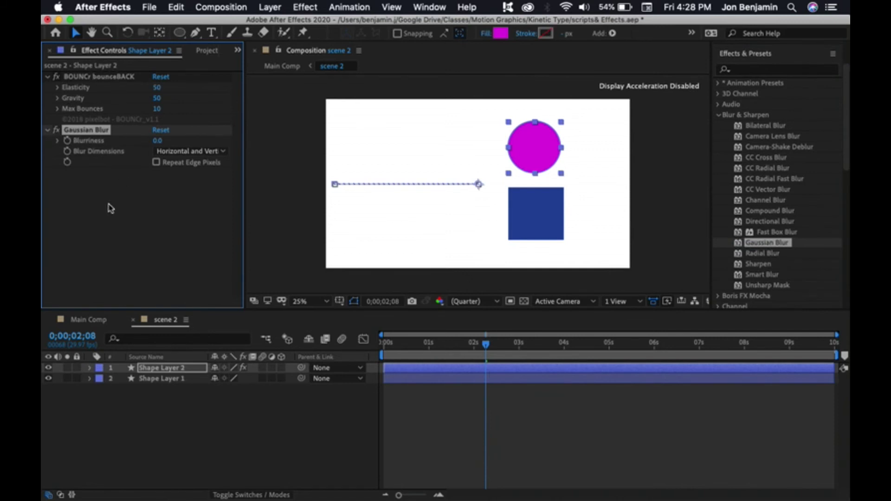
pyautogui.click(89, 368)
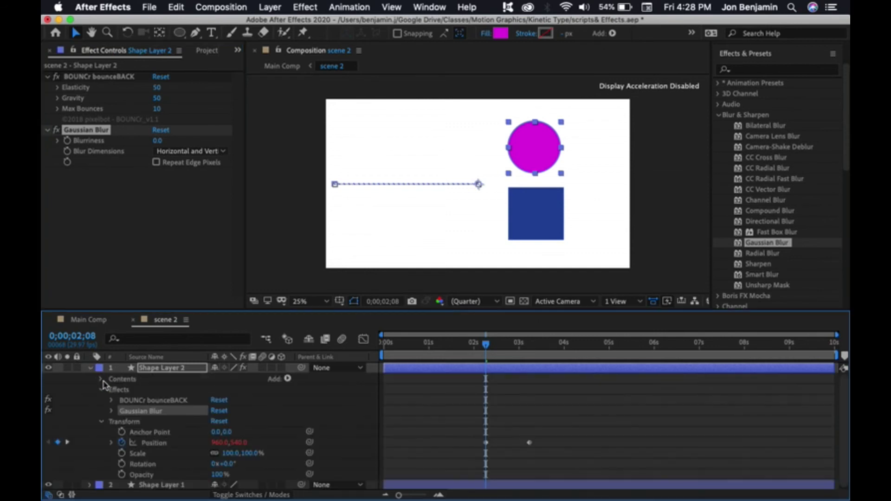
pyautogui.click(101, 422)
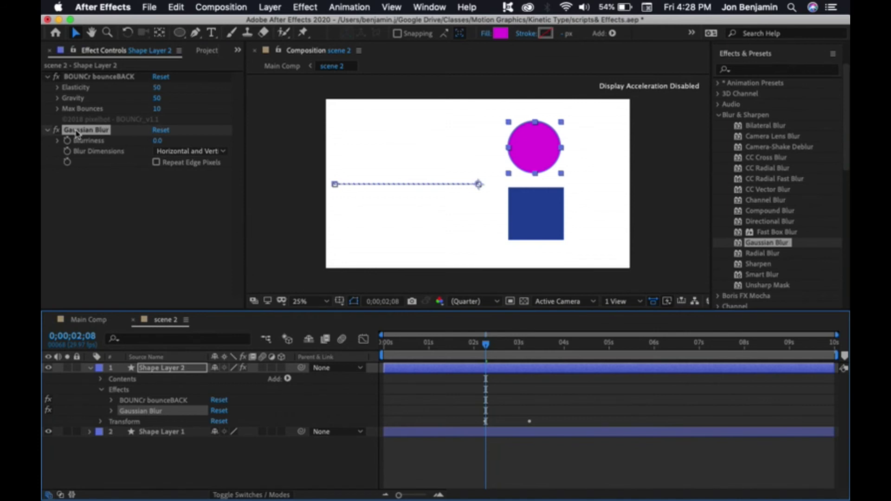
pyautogui.click(112, 411)
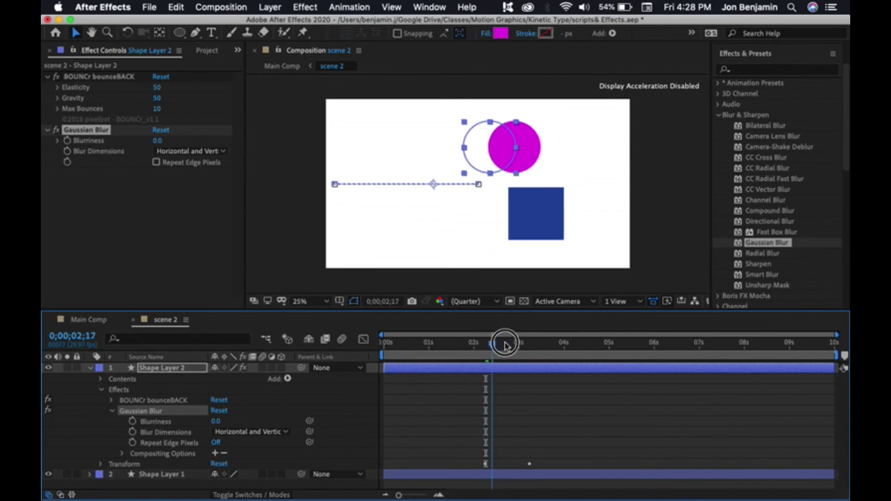
pyautogui.moveTo(505, 346); pyautogui.dragTo(484, 353)
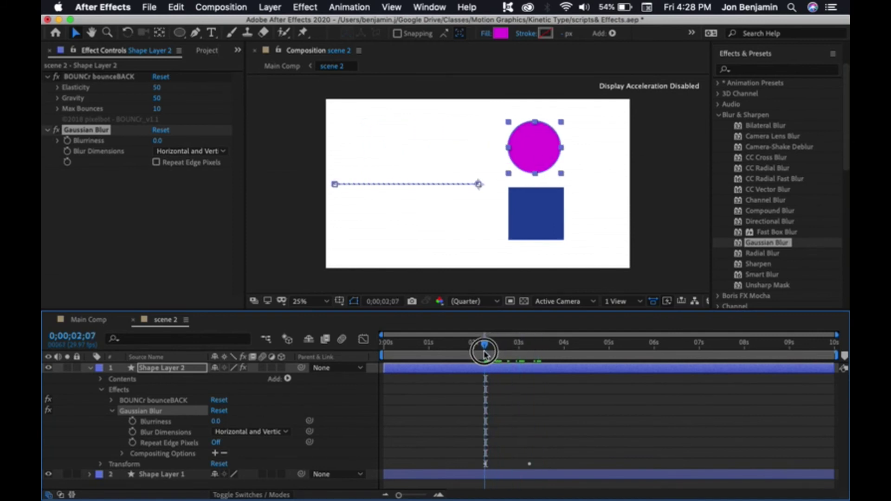
pyautogui.click(133, 422)
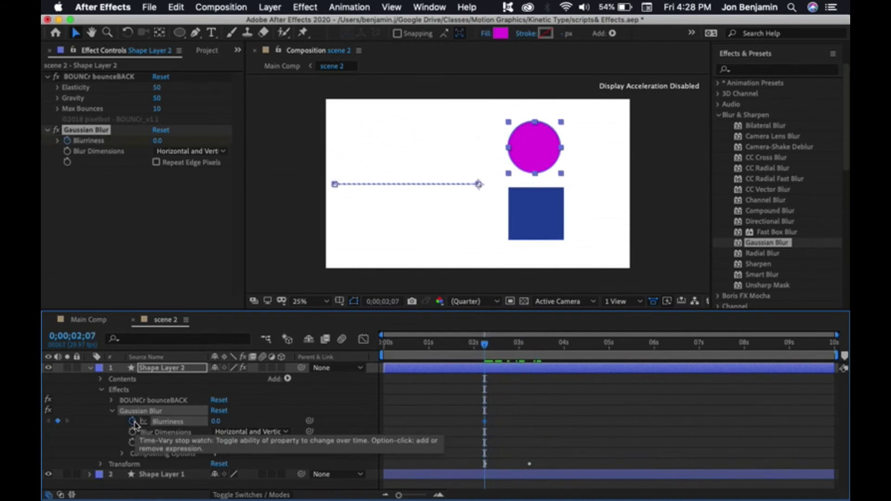
# Add a later Blurriness keyframe and set the 0;00;02;07 keyframe to 100.
pyautogui.moveTo(485, 346); pyautogui.dragTo(526, 346)
pyautogui.click(58, 421)
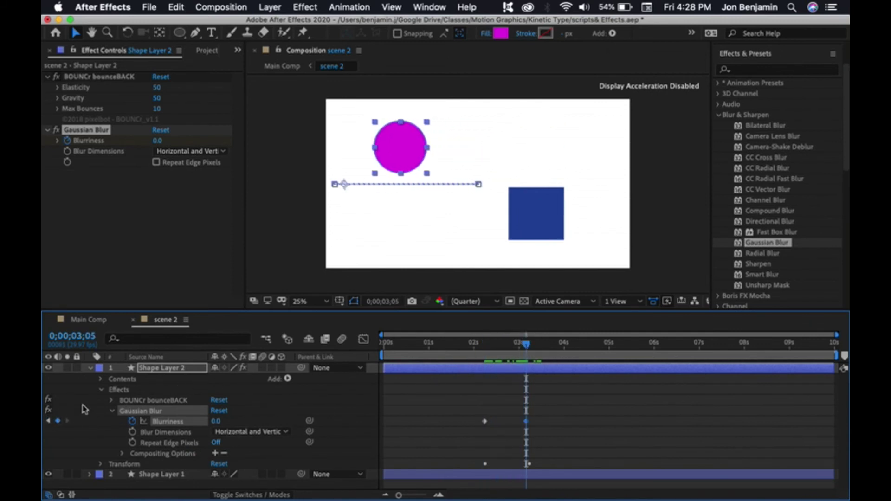
pyautogui.click(49, 421)
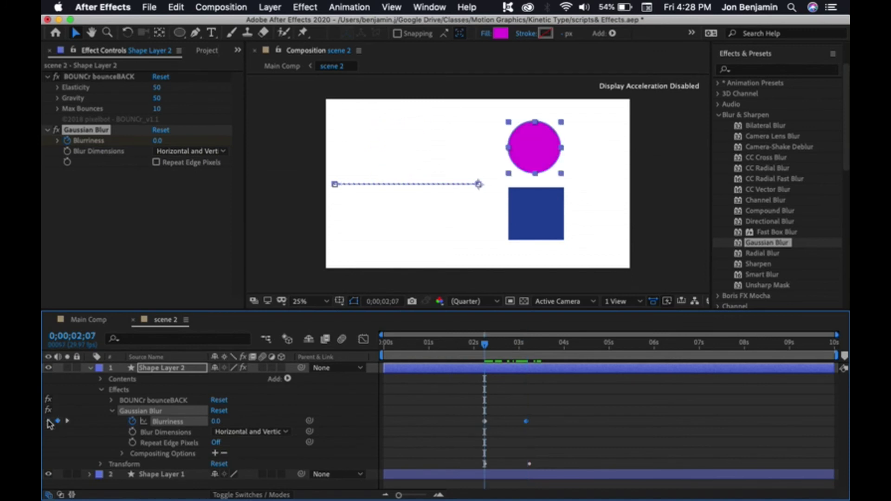
pyautogui.click(217, 422)
pyautogui.press('Return')
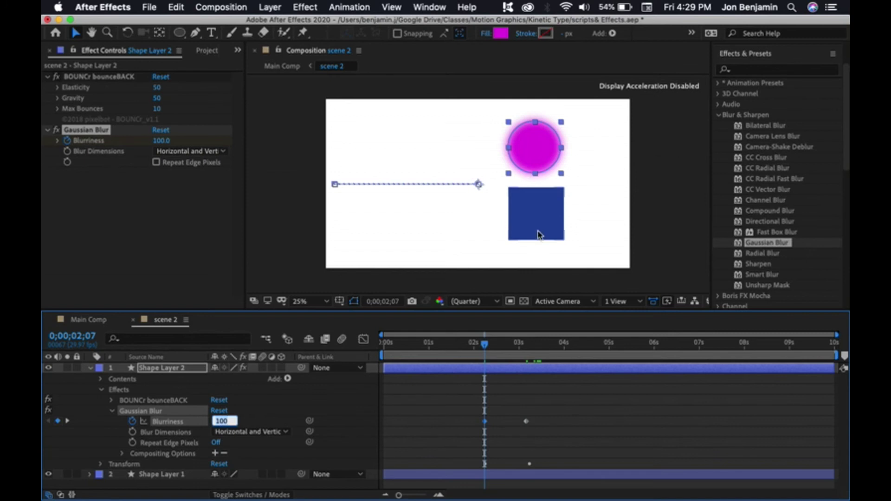
# Scrub through the transition to confirm the blur clears, returning to 0;00;02;07.
pyautogui.click(644, 239)
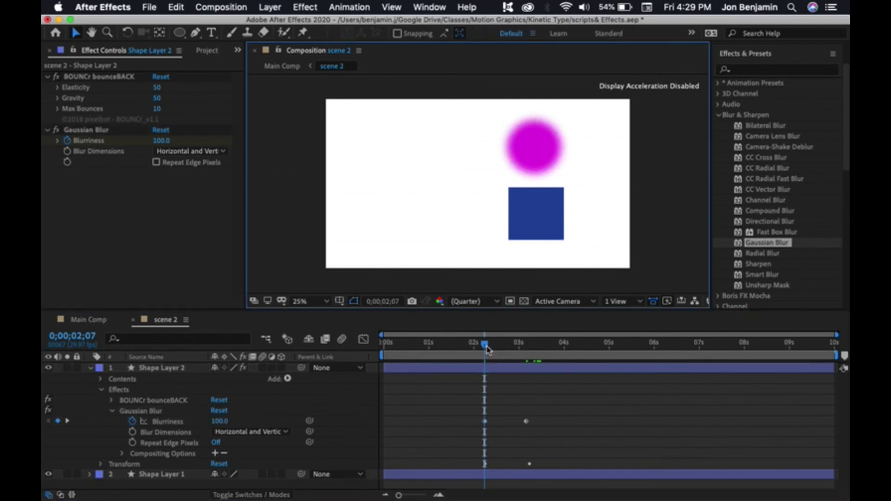
pyautogui.moveTo(486, 349); pyautogui.dragTo(519, 349)
pyautogui.click(353, 388)
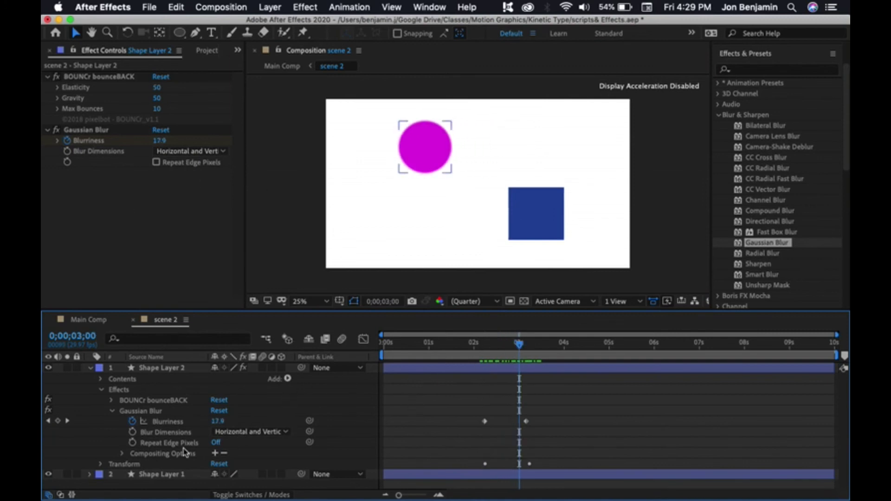
pyautogui.moveTo(519, 345); pyautogui.dragTo(485, 344)
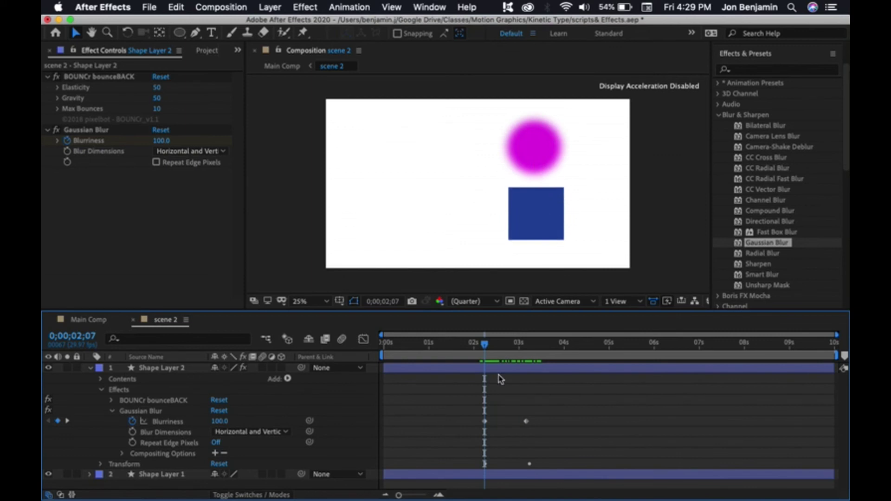
pyautogui.click(538, 236)
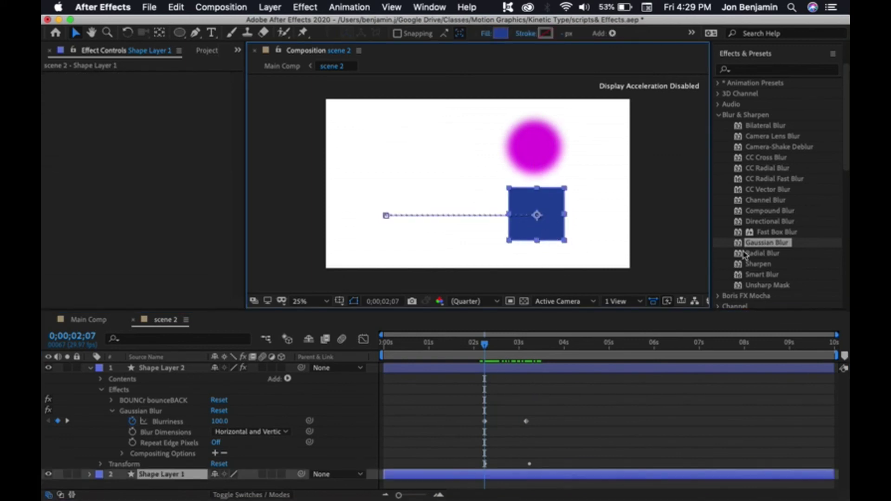
# Apply Stylize > Emboss (Relief 1.00, Contrast 100) to Shape Layer 1 and collapse Shape Layer 2.
pyautogui.click(719, 115)
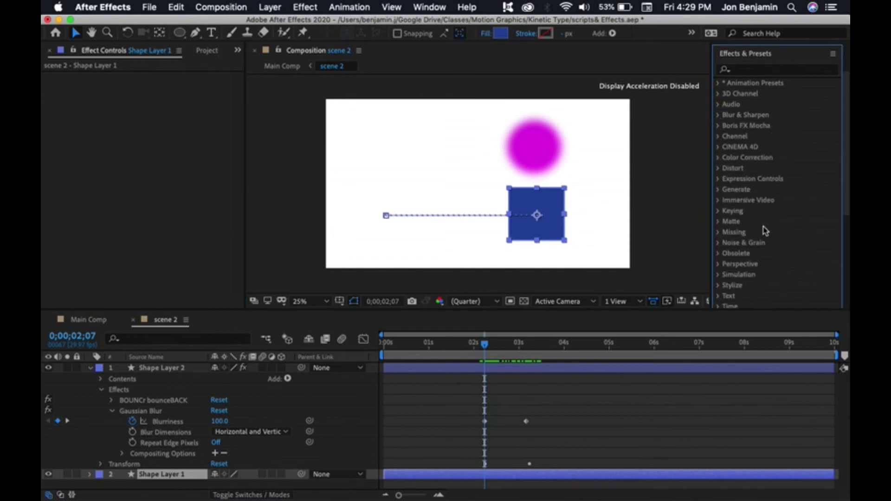
pyautogui.click(719, 286)
pyautogui.scroll(-5, 790, 253)
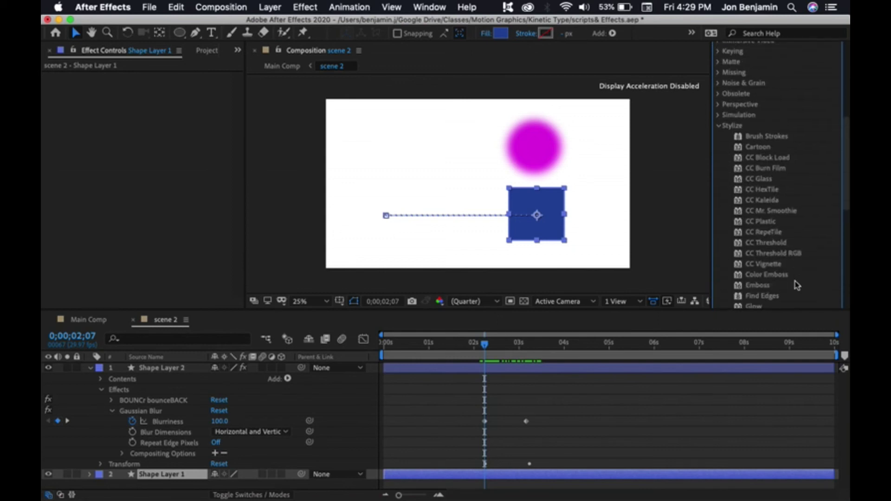
pyautogui.scroll(-3, 797, 286)
pyautogui.moveTo(757, 232); pyautogui.dragTo(495, 479)
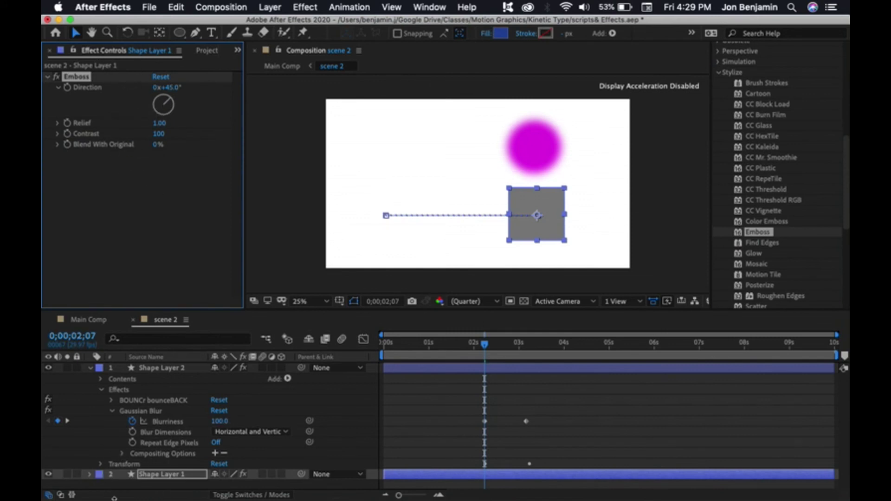
pyautogui.click(90, 368)
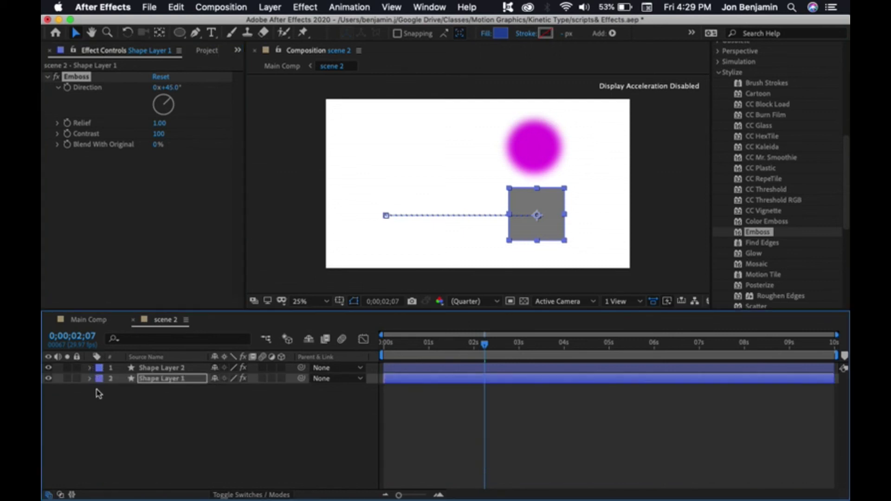
# Blend the square's Emboss 75% with the original and keyframe Relief at 1.00.
pyautogui.click(89, 379)
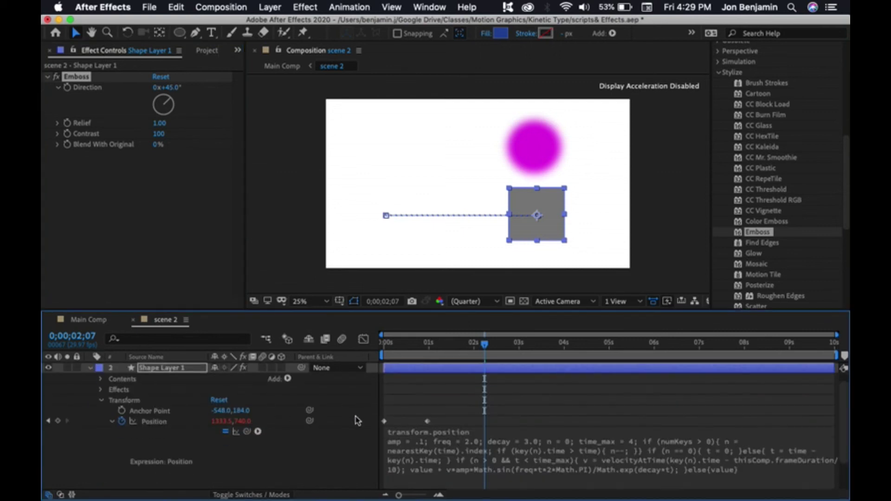
pyautogui.click(113, 421)
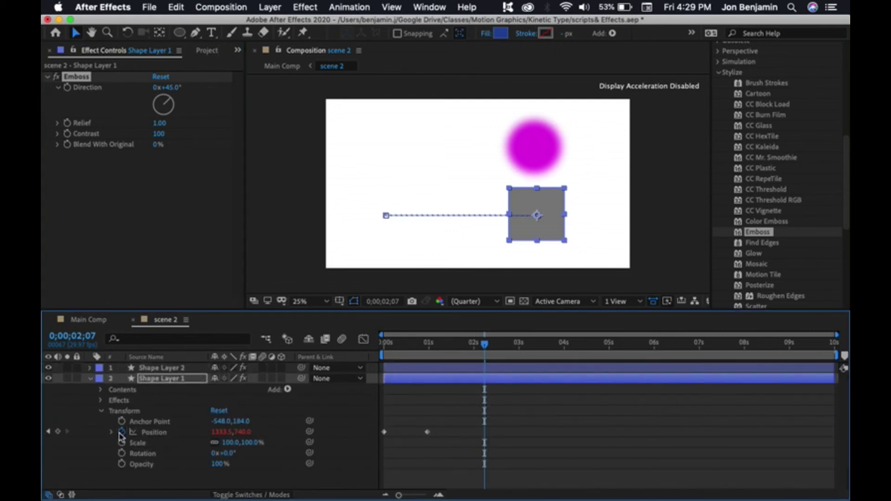
pyautogui.click(101, 411)
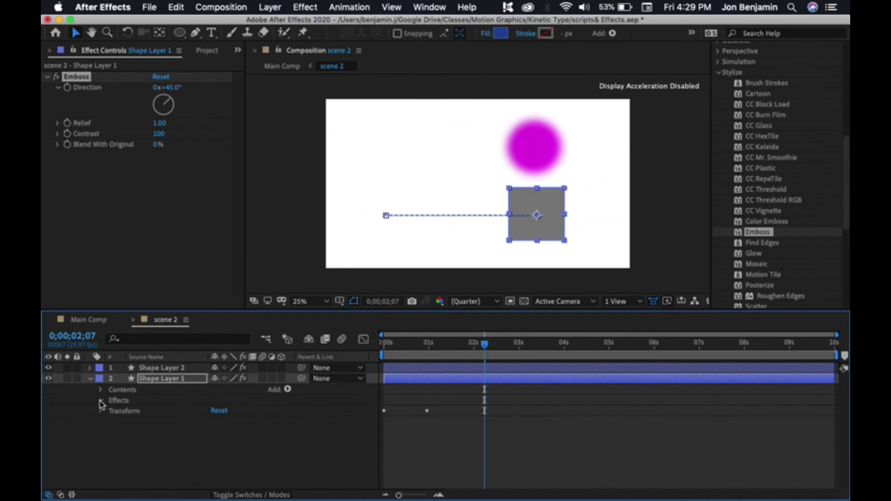
pyautogui.click(102, 401)
pyautogui.click(112, 411)
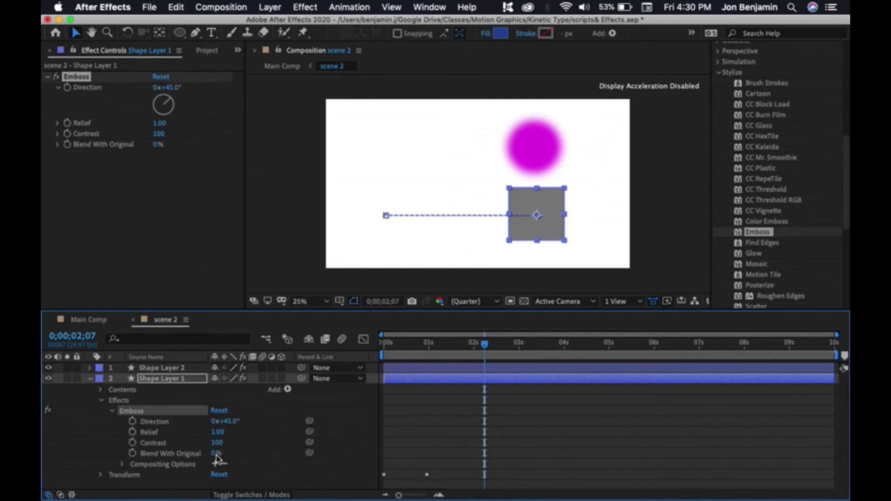
pyautogui.moveTo(217, 454); pyautogui.dragTo(260, 458)
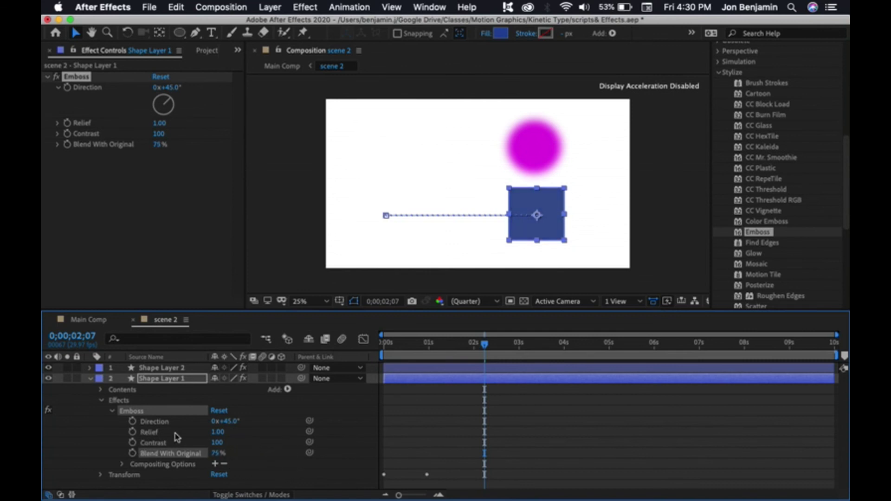
pyautogui.click(133, 432)
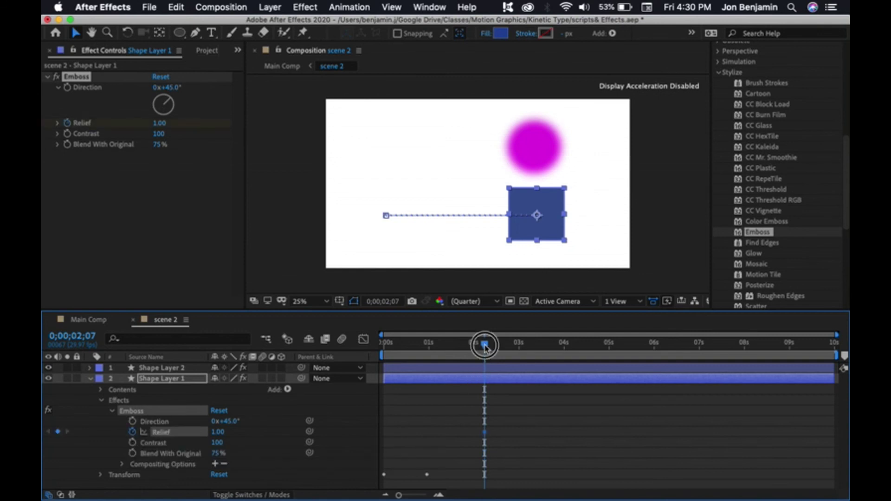
# Move the first Relief keyframe near 0s and keyframe Relief 54.10 at 0;00;00;26.
pyautogui.moveTo(484, 344); pyautogui.dragTo(513, 355)
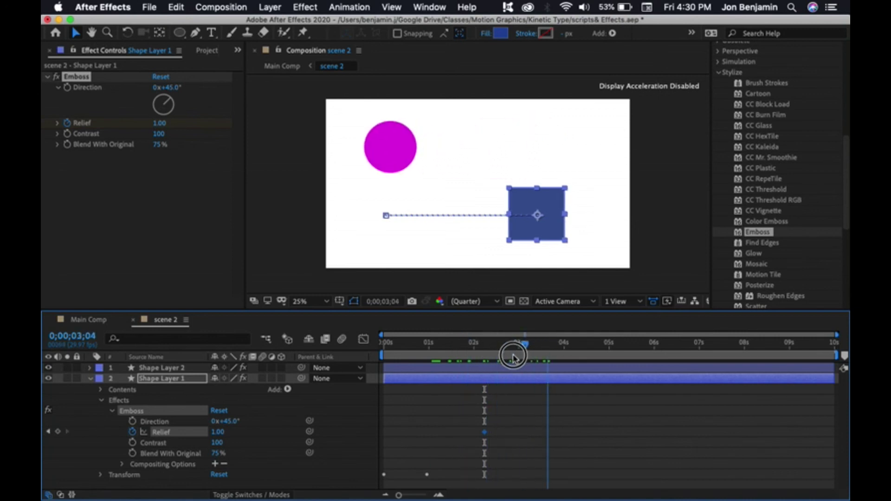
pyautogui.moveTo(485, 432); pyautogui.dragTo(393, 433)
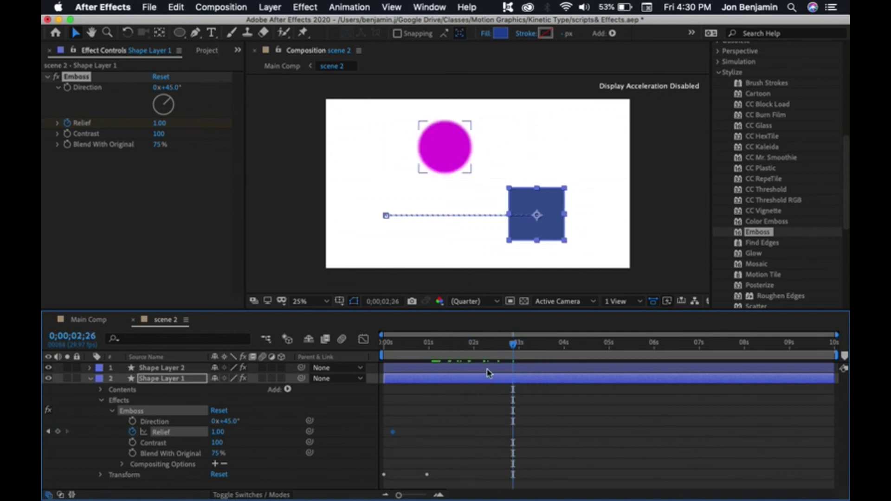
pyautogui.moveTo(485, 350); pyautogui.dragTo(423, 358)
pyautogui.click(57, 432)
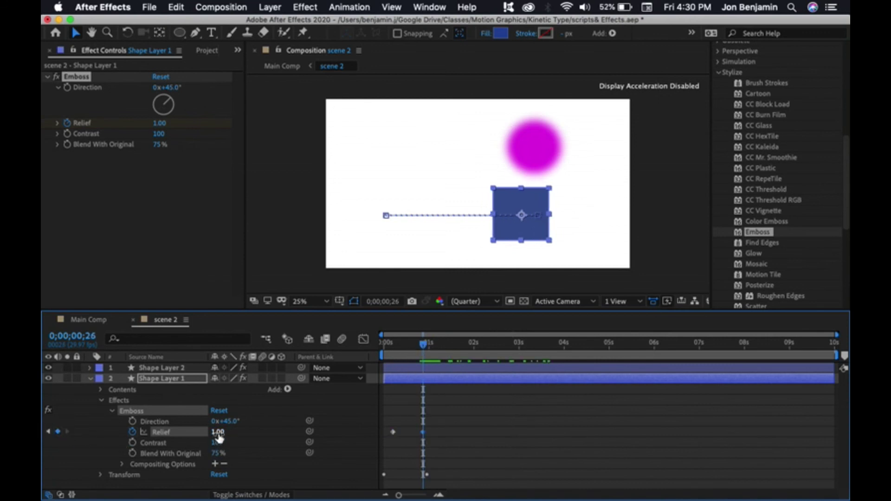
pyautogui.moveTo(218, 438); pyautogui.dragTo(306, 433)
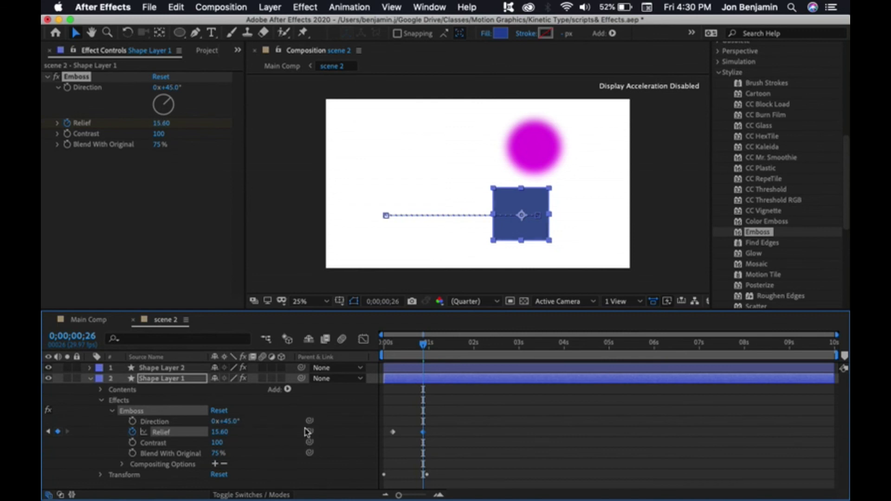
pyautogui.moveTo(226, 435); pyautogui.dragTo(451, 424)
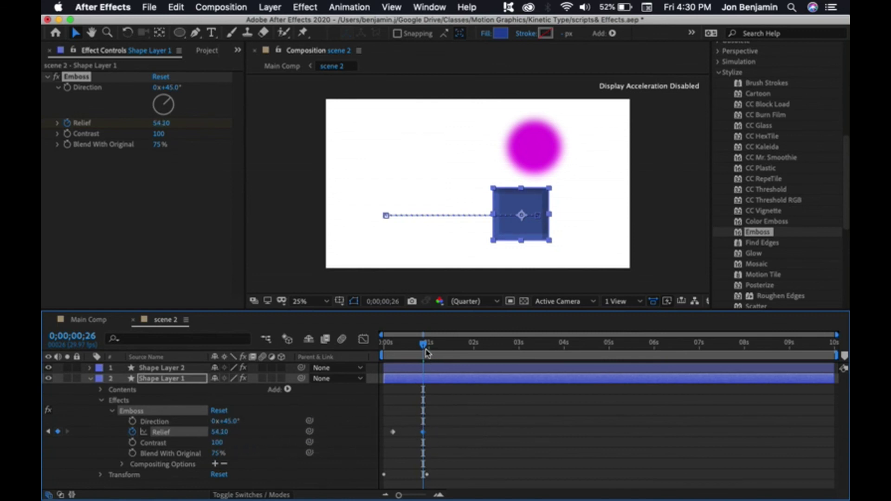
# Preview the square's emboss animation from near the start, then return to the beginning.
pyautogui.moveTo(428, 353); pyautogui.dragTo(392, 345)
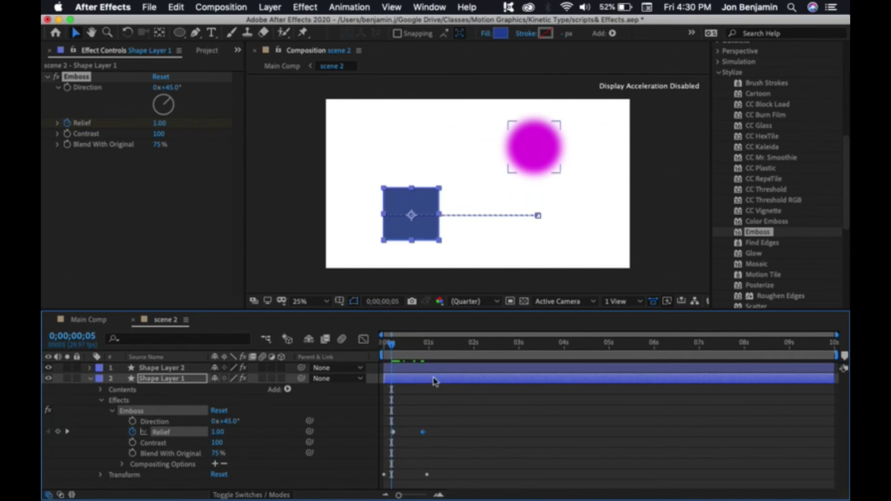
pyautogui.press('space')
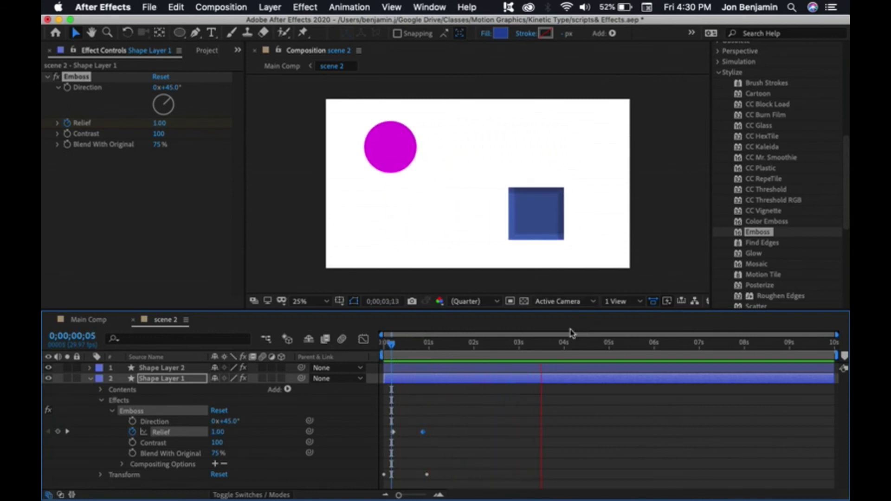
pyautogui.moveTo(392, 346); pyautogui.dragTo(424, 349)
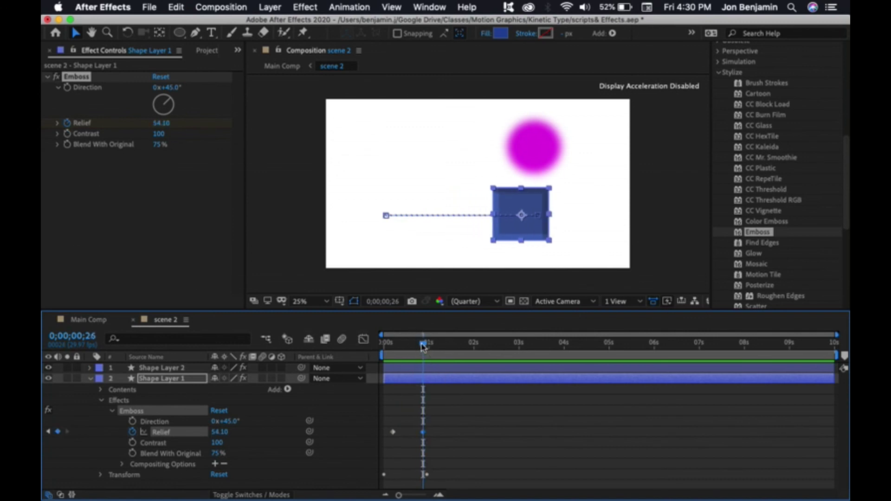
pyautogui.moveTo(424, 348); pyautogui.dragTo(364, 351)
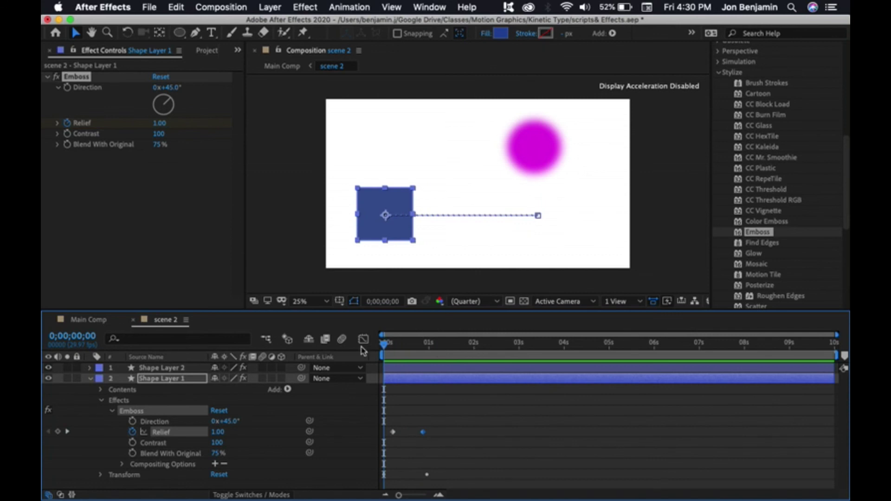
# Collapse the square's Emboss and Effects groups so only Position is shown.
pyautogui.click(91, 379)
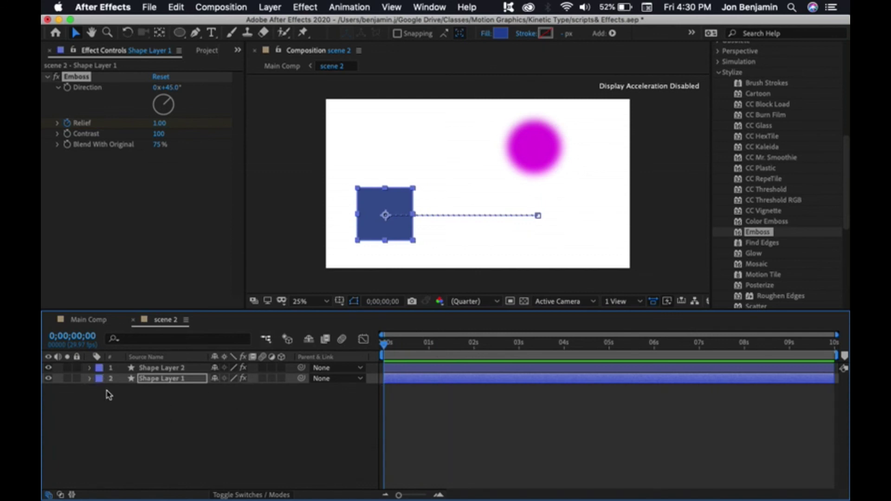
pyautogui.click(89, 378)
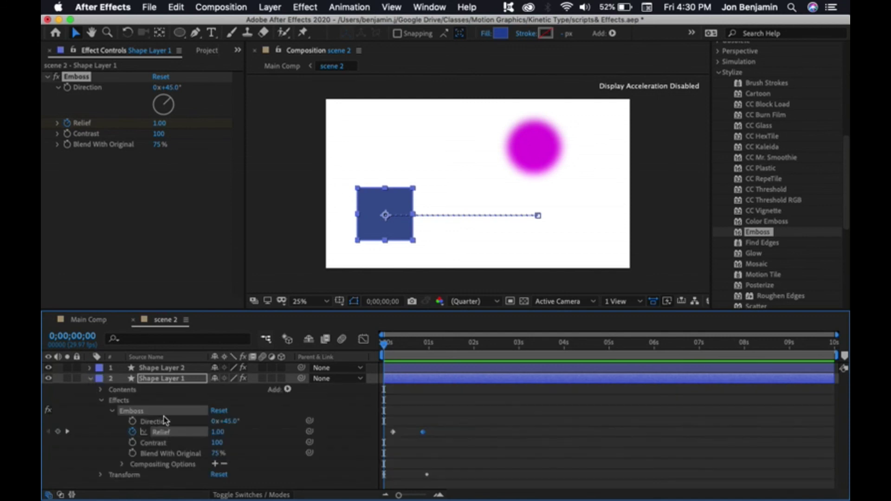
pyautogui.click(113, 411)
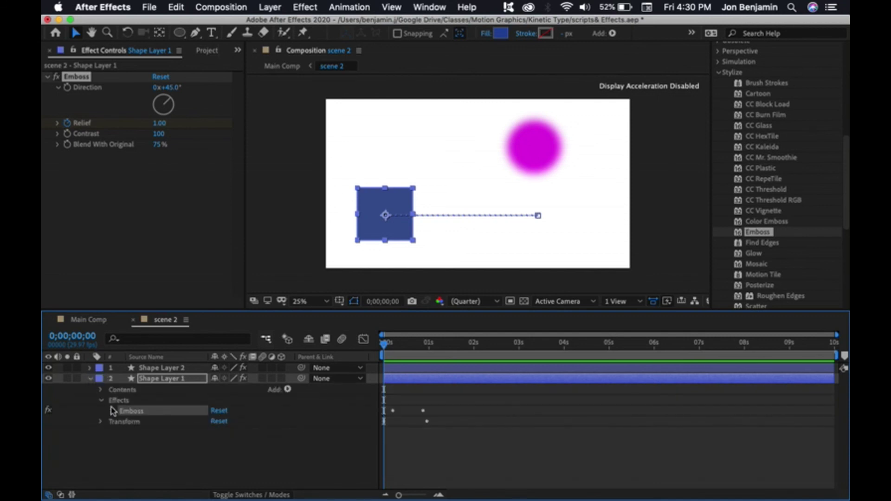
pyautogui.click(103, 401)
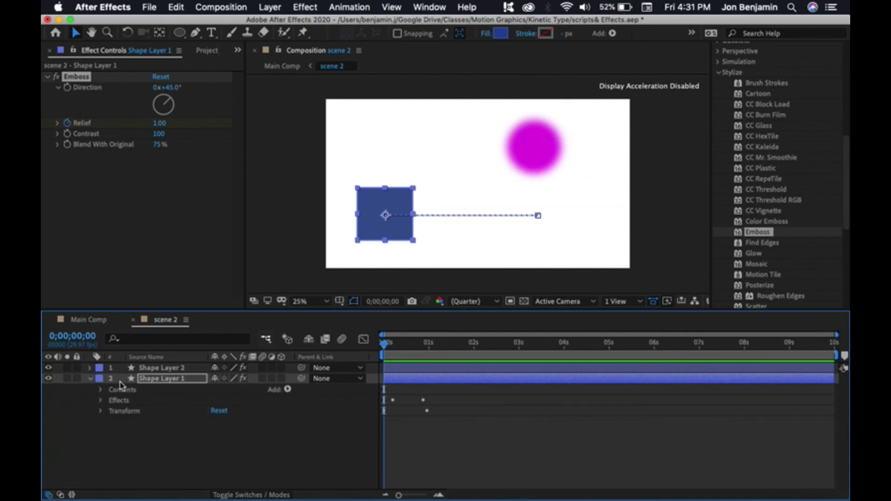
pyautogui.press('p')
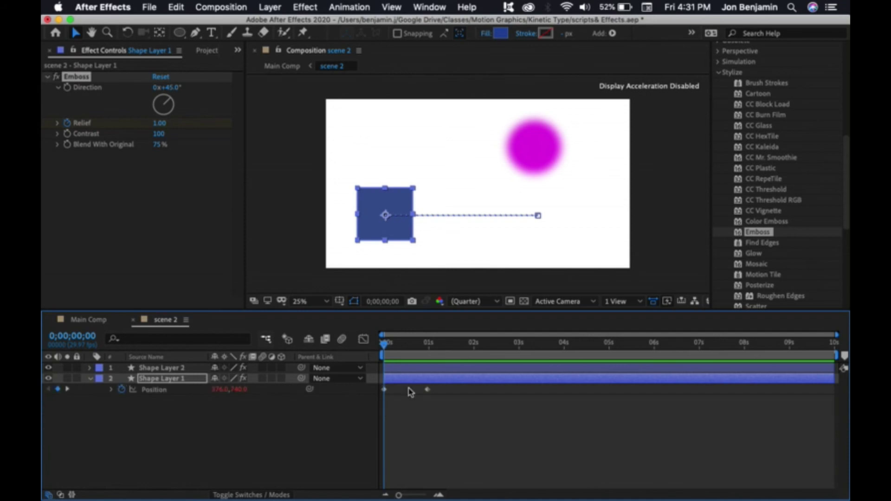
# Select the square's first Position keyframe and preview its slide to X 1329.
pyautogui.click(383, 390)
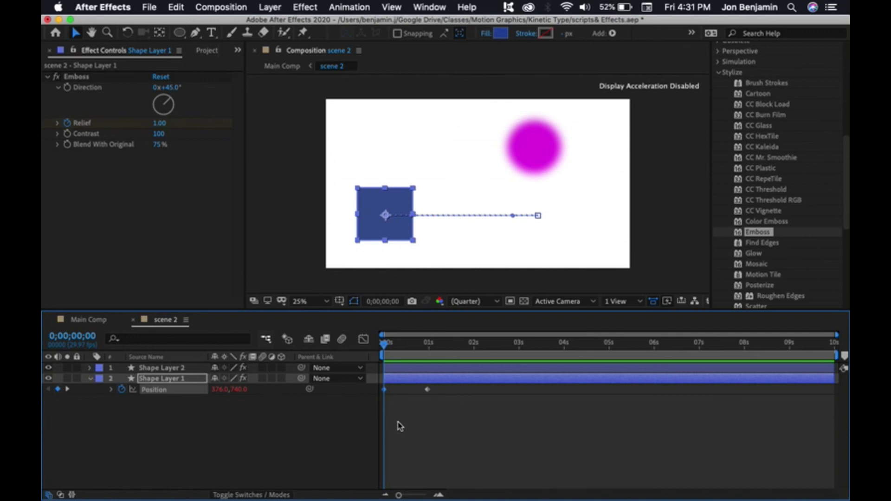
pyautogui.press('space')
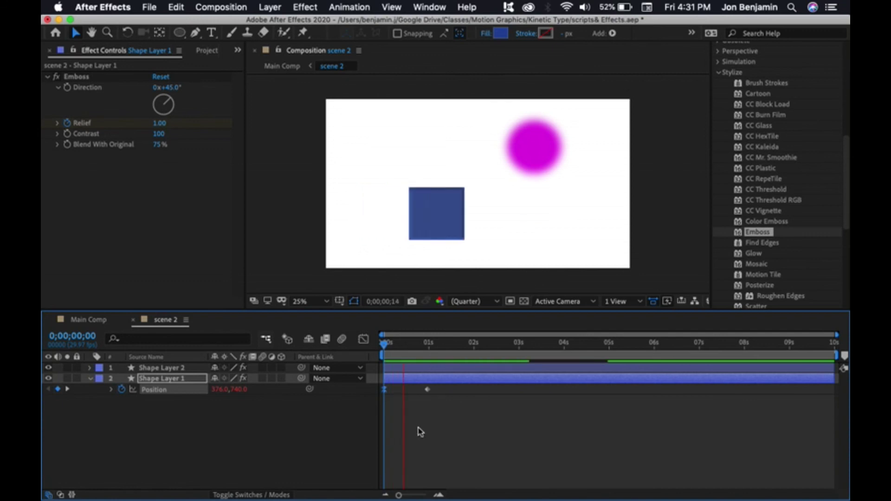
pyautogui.press('space')
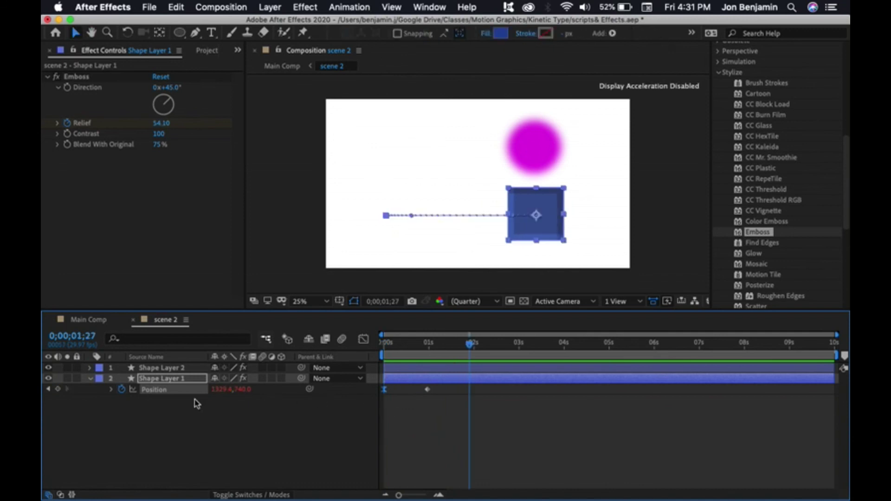
pyautogui.click(119, 400)
# Enable motion blur on the circle and square layers and the scene 2 composition.
pyautogui.click(165, 370)
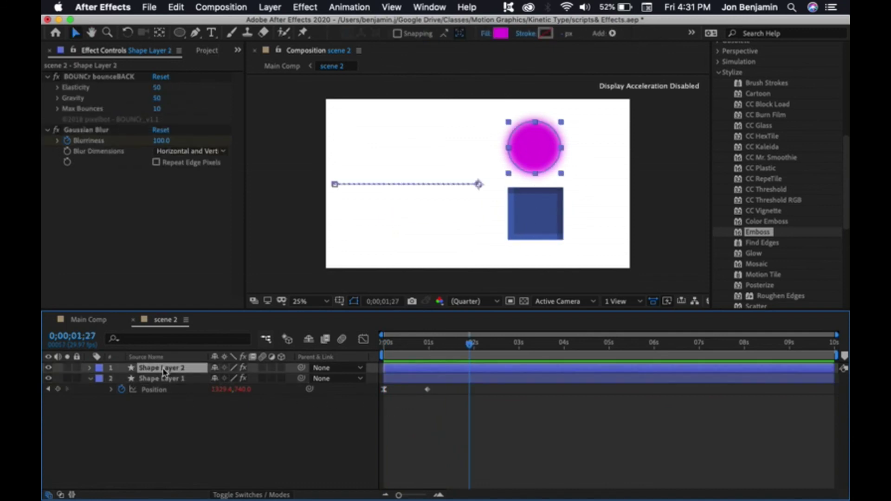
pyautogui.press('p')
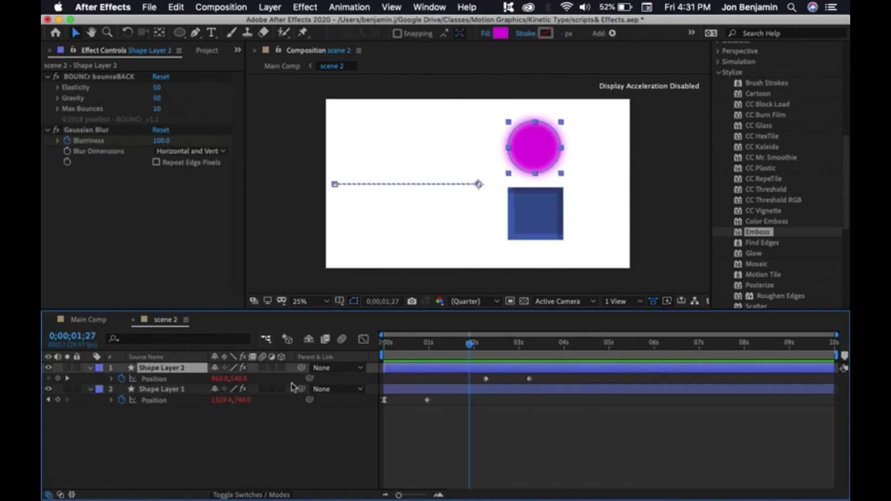
pyautogui.click(484, 378)
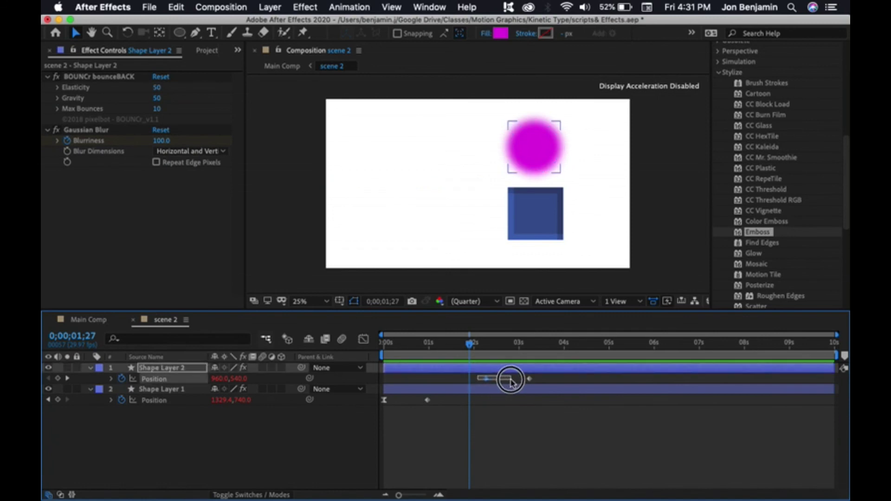
pyautogui.press('Home')
pyautogui.click(262, 368)
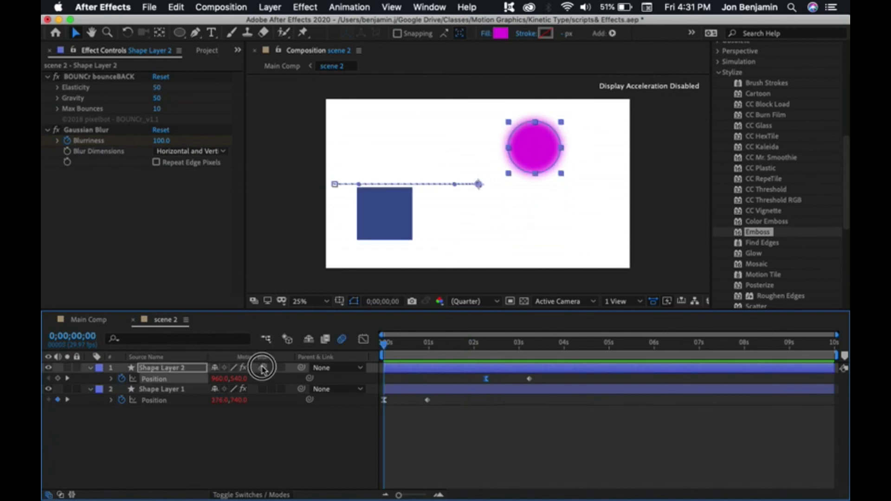
pyautogui.click(263, 389)
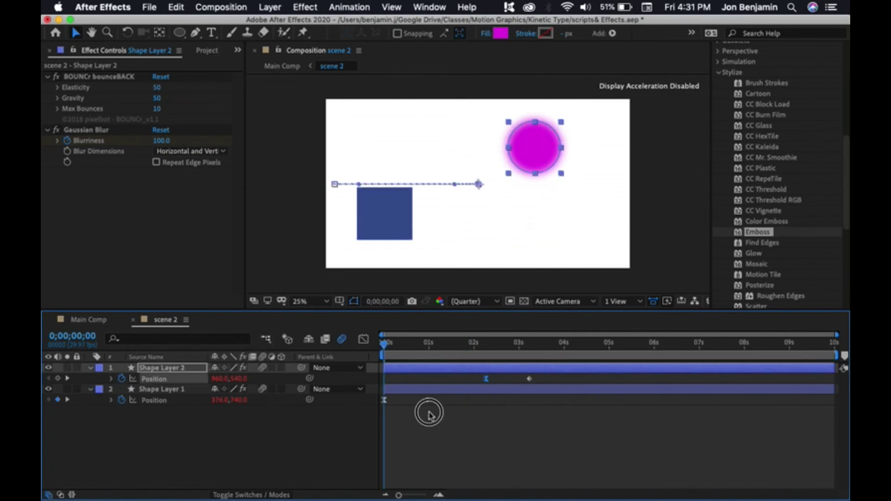
pyautogui.click(428, 413)
# Preview the motion-blurred circle and square, scrubbing the first seconds and replaying.
pyautogui.press('space')
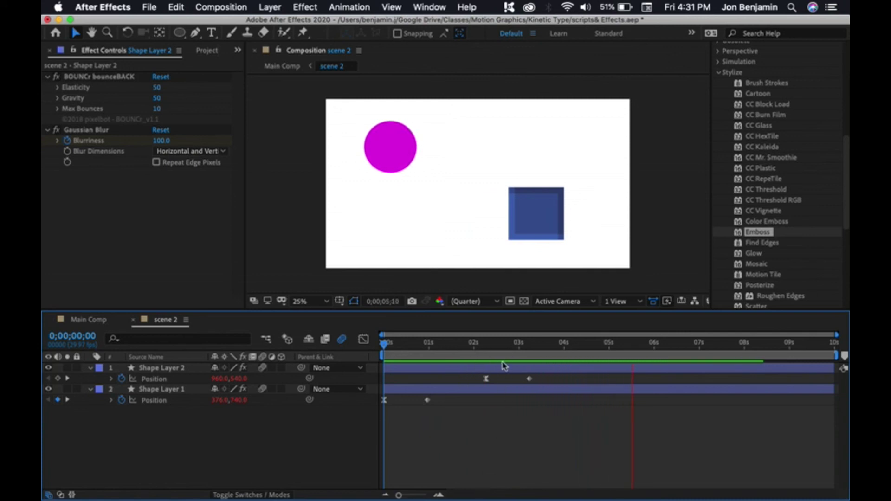
pyautogui.click(491, 345)
pyautogui.moveTo(491, 344); pyautogui.dragTo(365, 359)
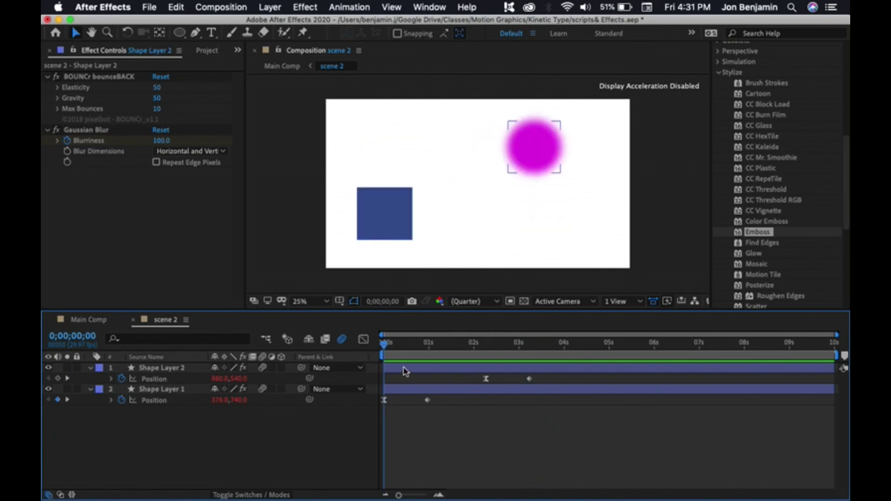
pyautogui.press('space')
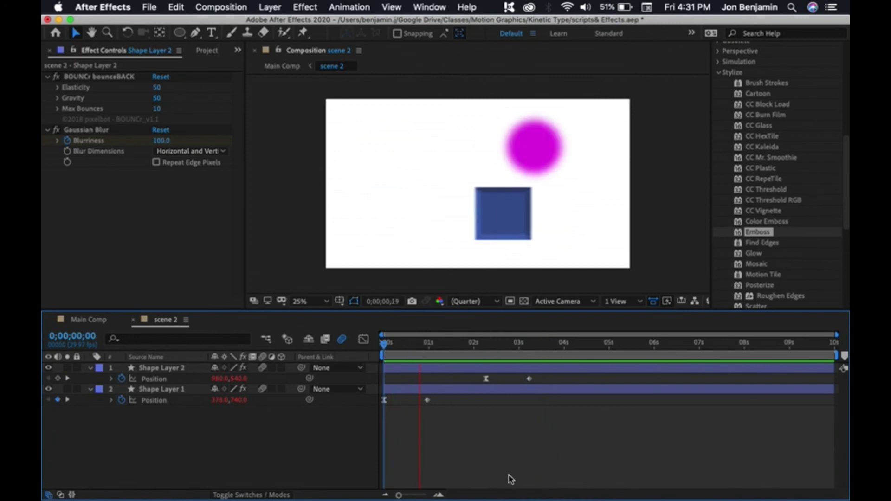